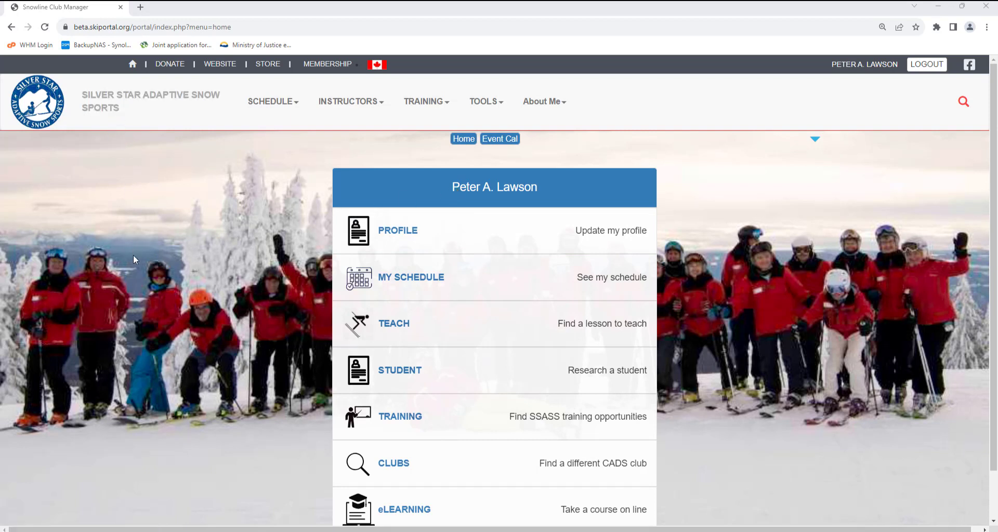
- Open the Complete Level 1 demo event on November 30, 2023 from the personal schedule calendar
click(422, 280)
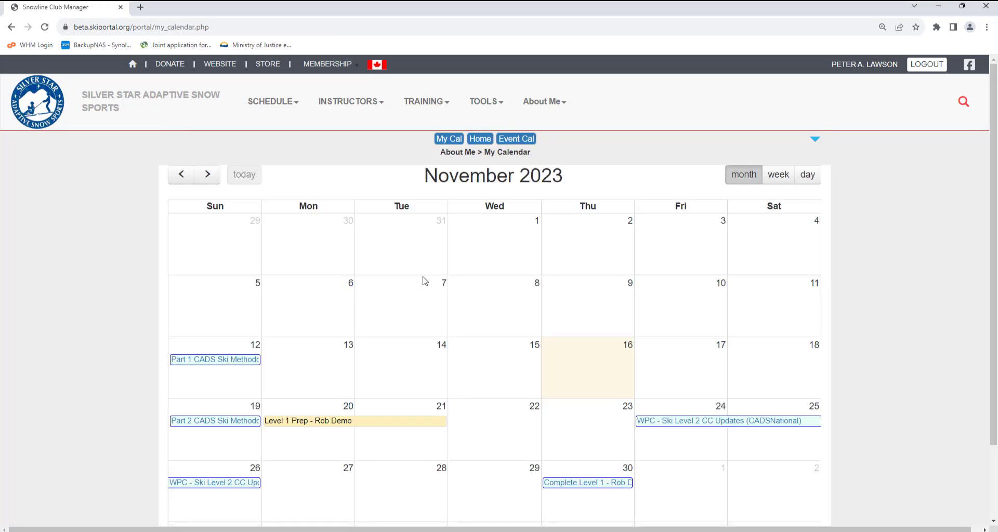
scroll(432, 279, down, 2)
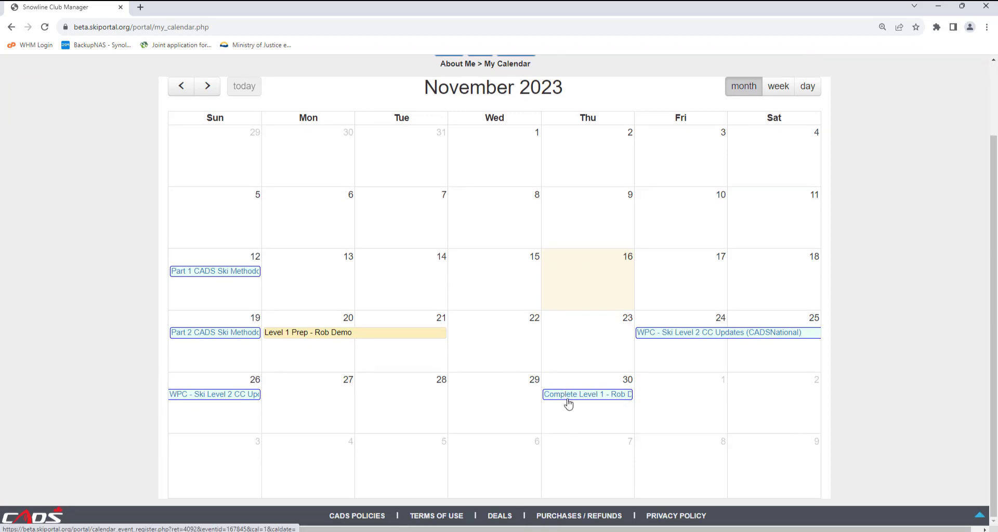
mouse_move(571, 397)
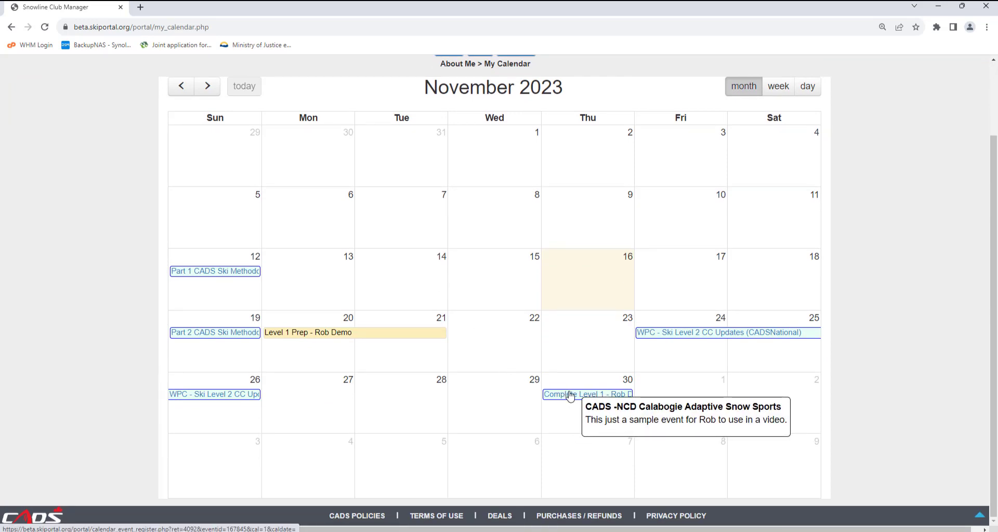
click(569, 398)
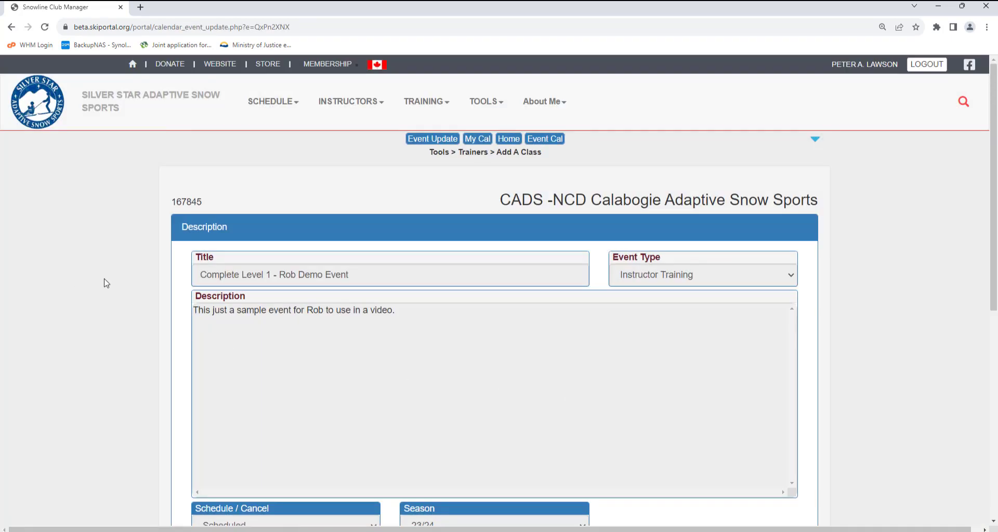
- Expand the event's Participants section and review its leaders and participants, including their registration payment status
scroll(106, 283, down, 5)
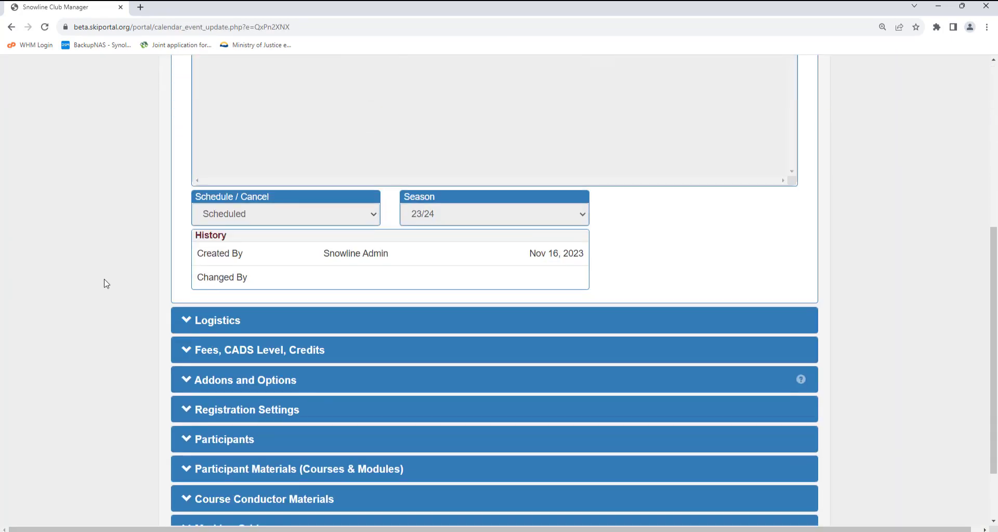
scroll(106, 284, down, 2)
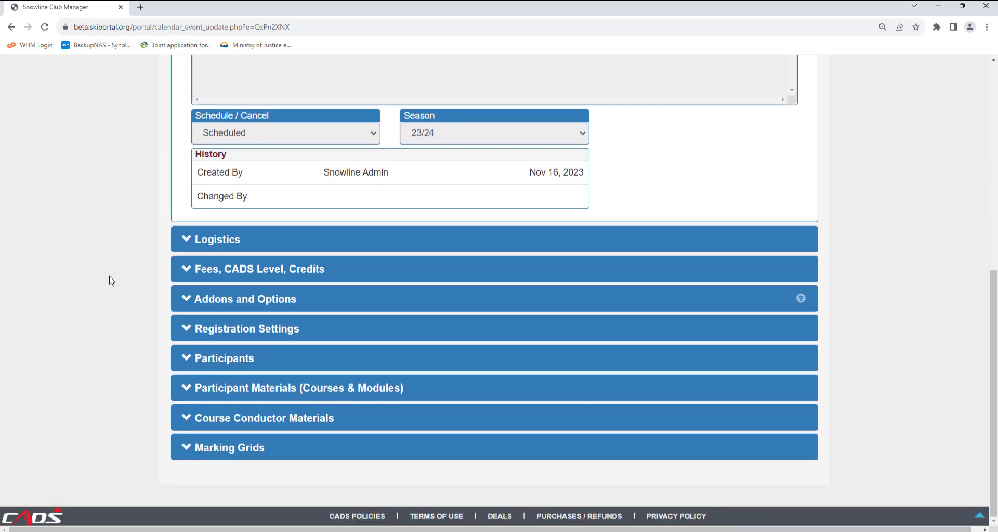
click(226, 363)
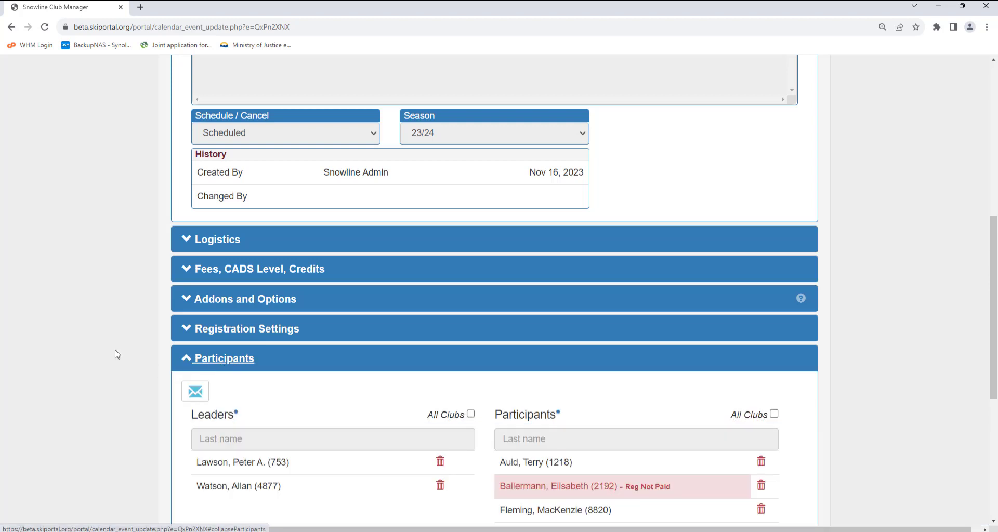
scroll(116, 352, down, 2)
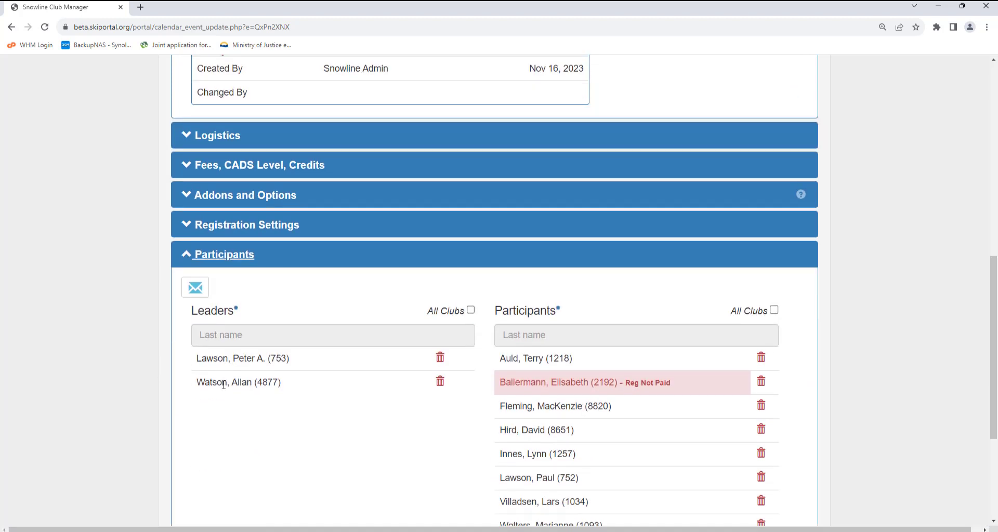
scroll(111, 358, down, 2)
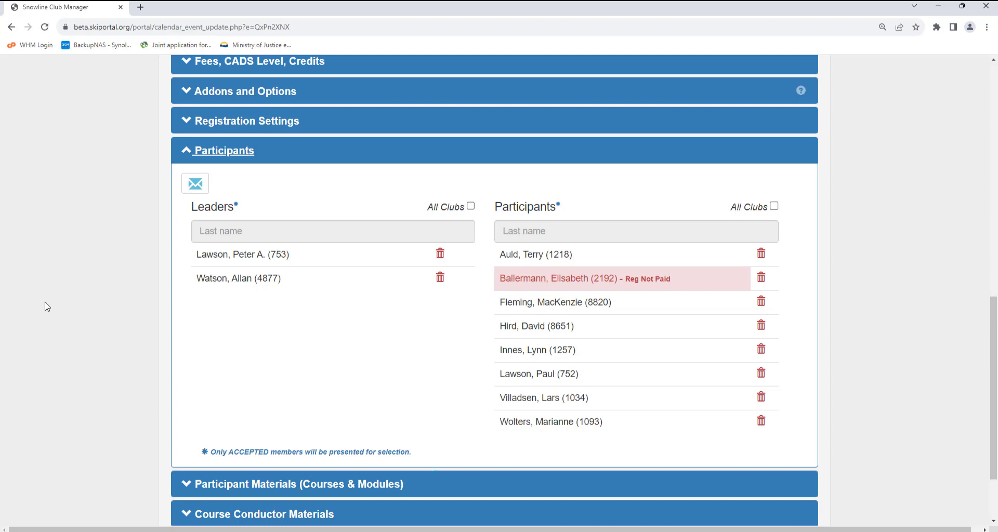
scroll(47, 307, down, 3)
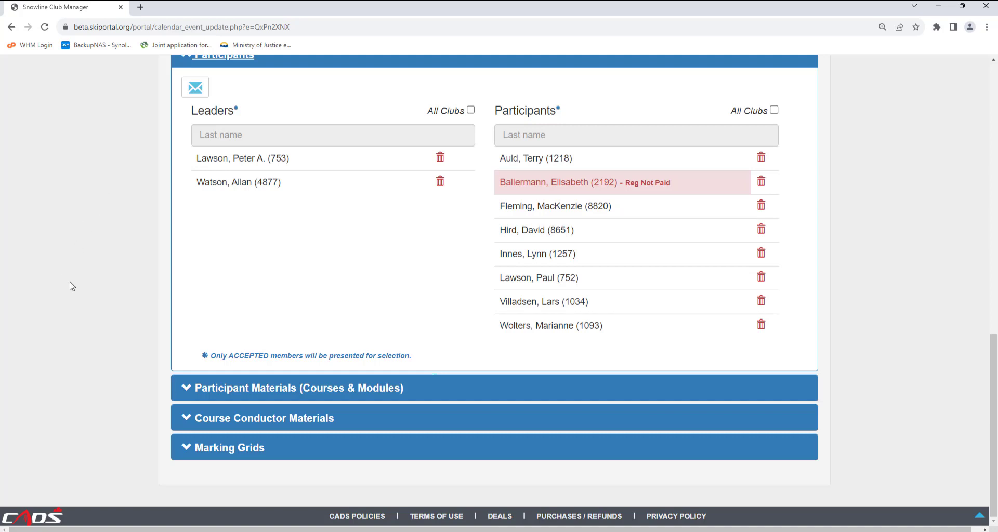
- Open the event's interactive marking grid and check which course conductor is named on it
click(230, 451)
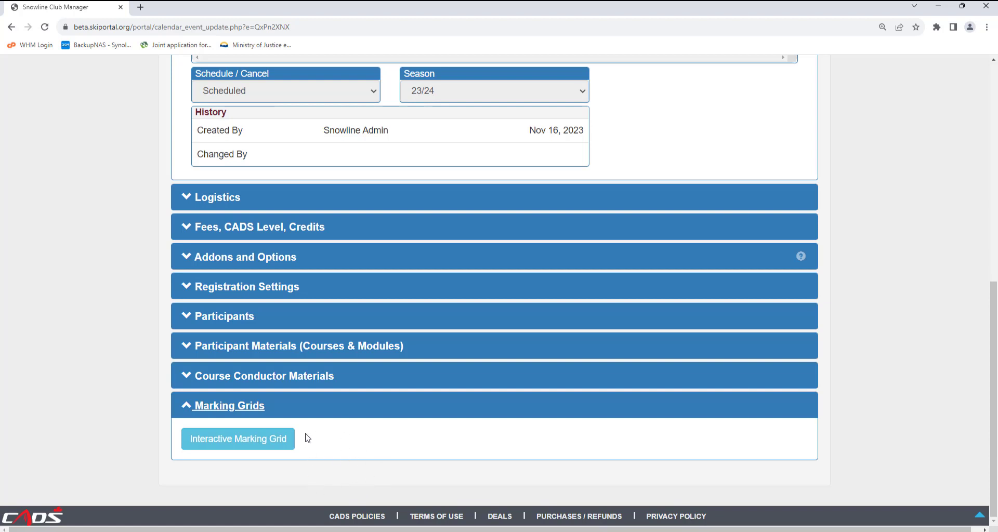
click(231, 443)
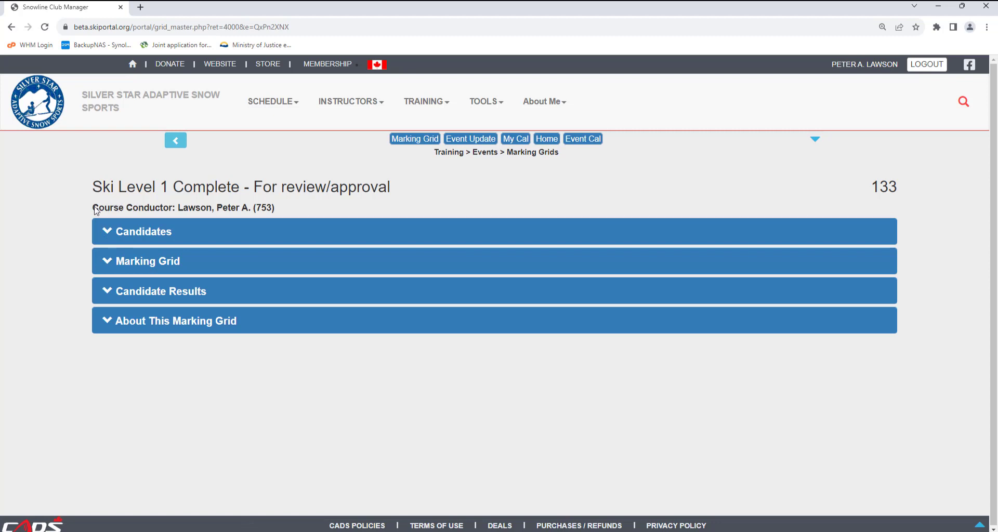
drag(95, 209, 279, 213)
click(278, 213)
- Expand the Candidates section and review each candidate's conductor, skills progress, payment and lock status
click(142, 234)
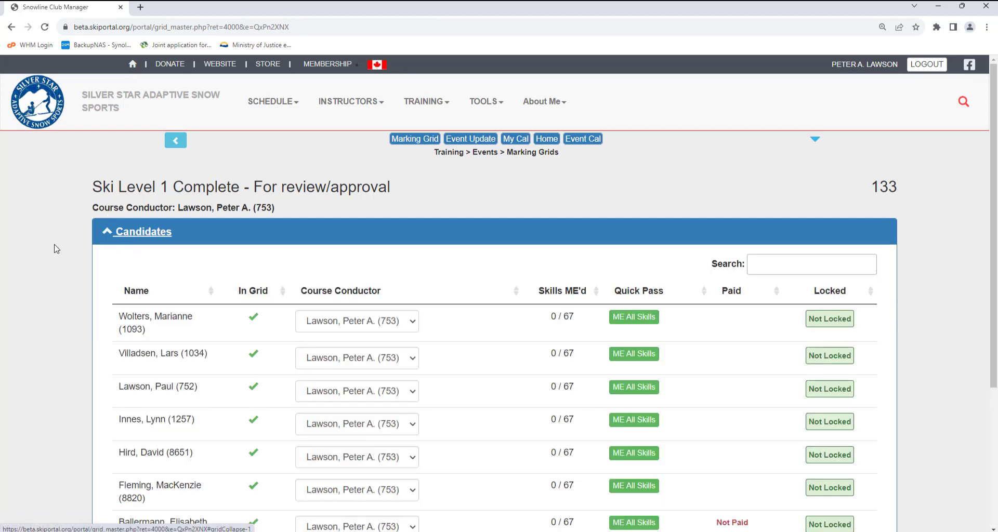
scroll(52, 244, down, 2)
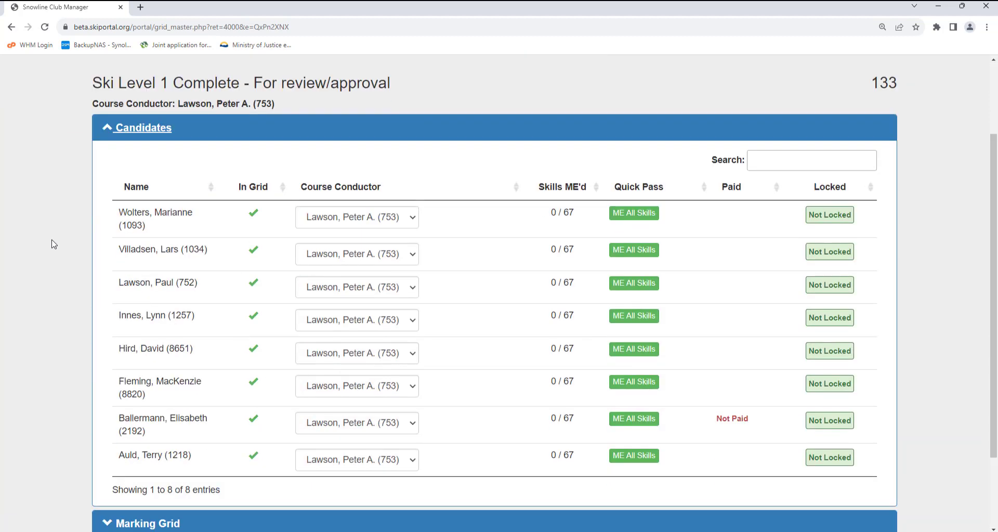
scroll(52, 245, down, 2)
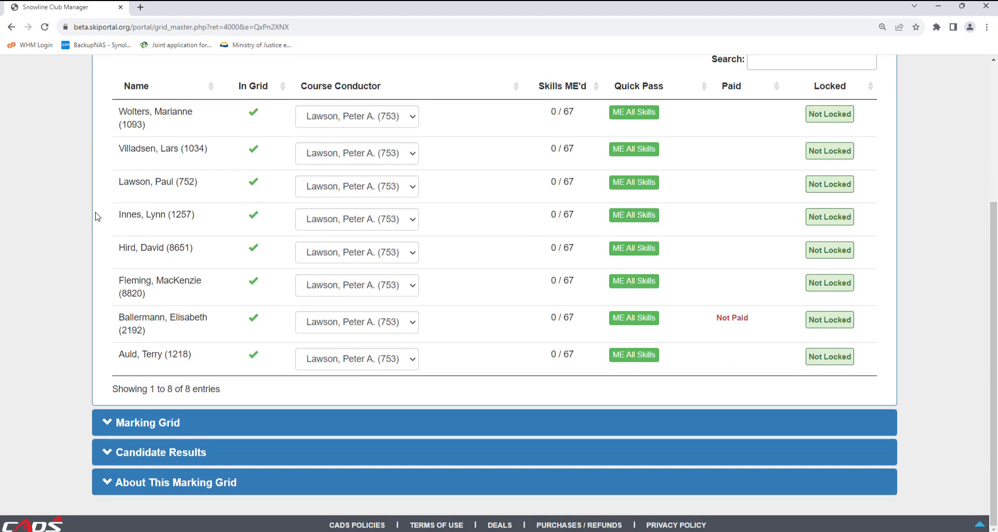
scroll(96, 217, up, 2)
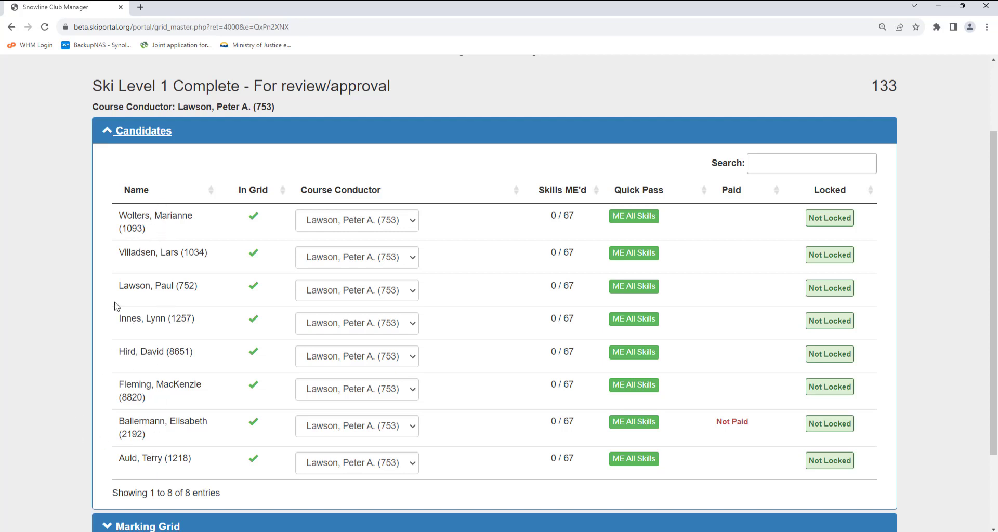
- Set the course conductor of the first two candidates in the list to Unassigned
click(413, 221)
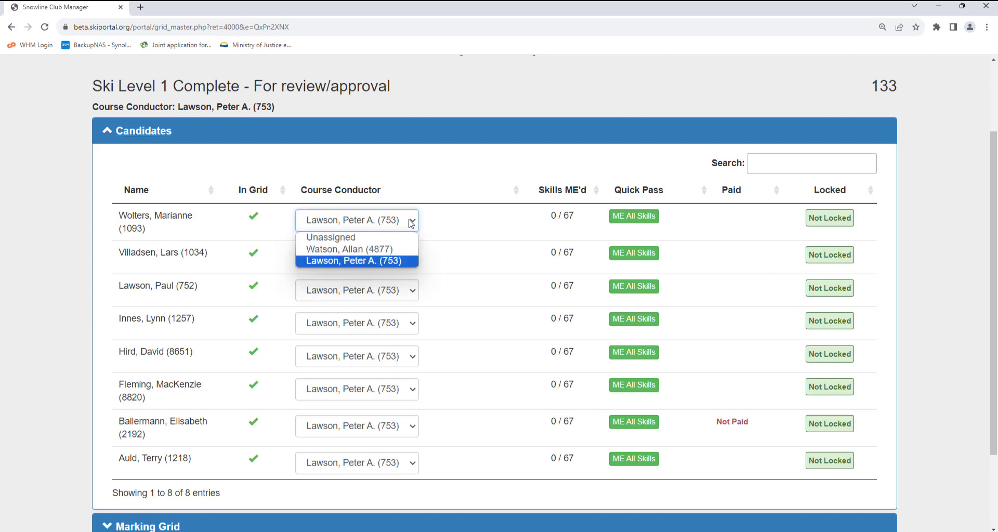
click(391, 238)
click(413, 259)
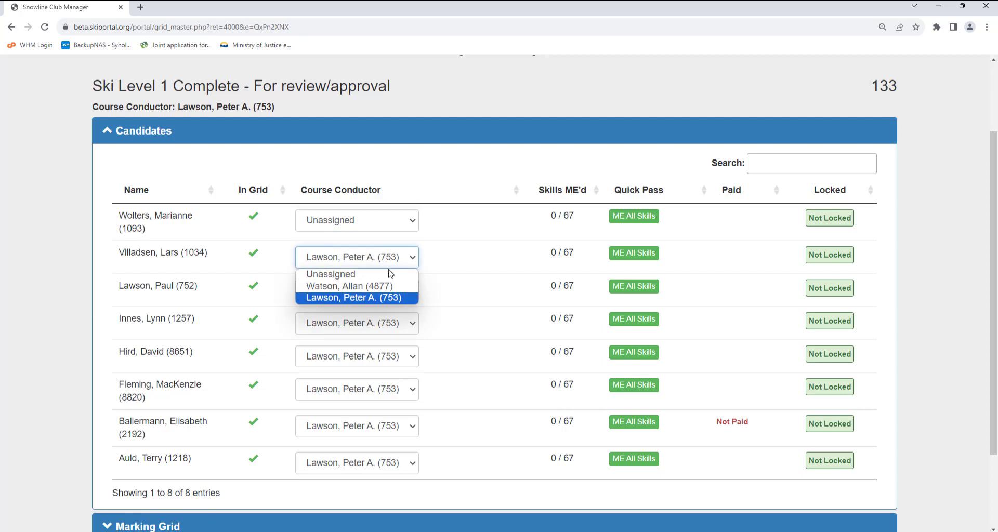
click(382, 275)
- Assign the first four candidates in the list to the event's other course conductor
click(412, 224)
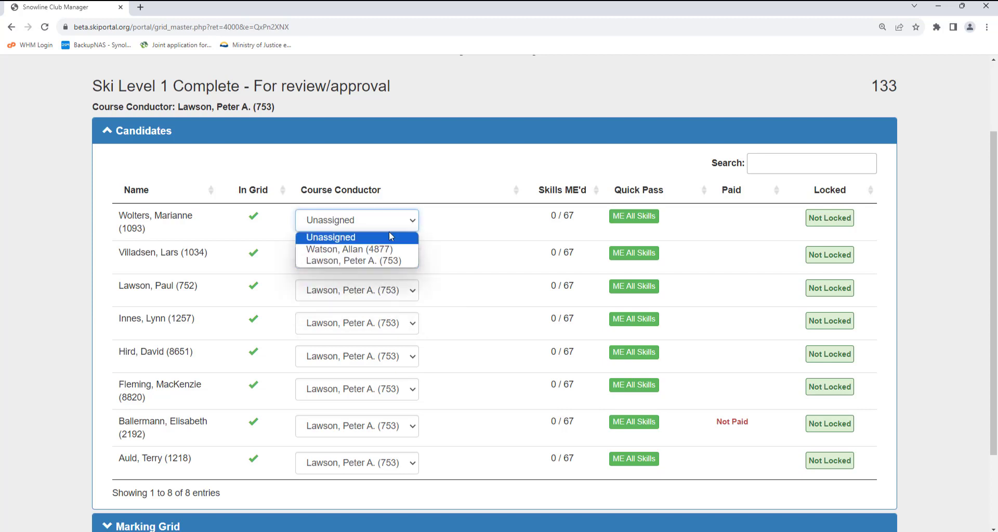
click(385, 248)
click(411, 259)
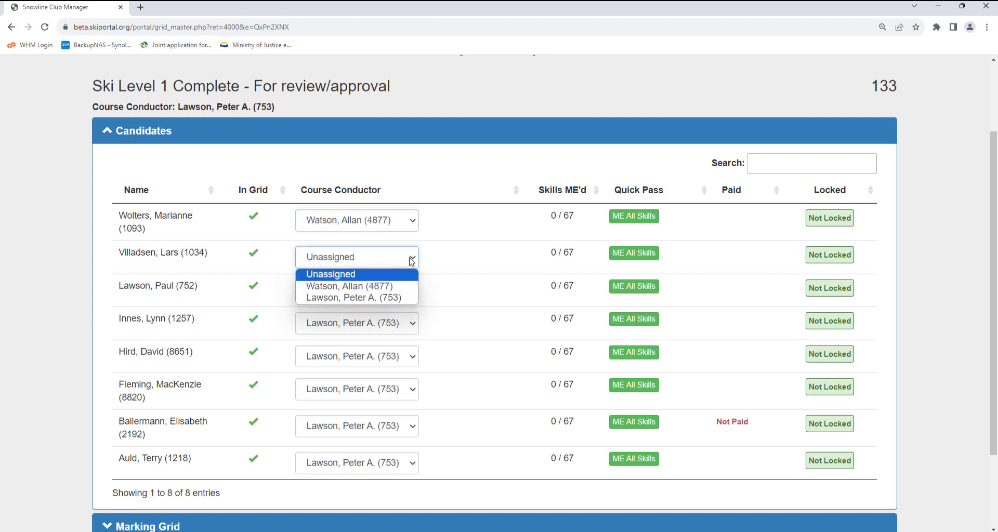
click(359, 286)
click(412, 291)
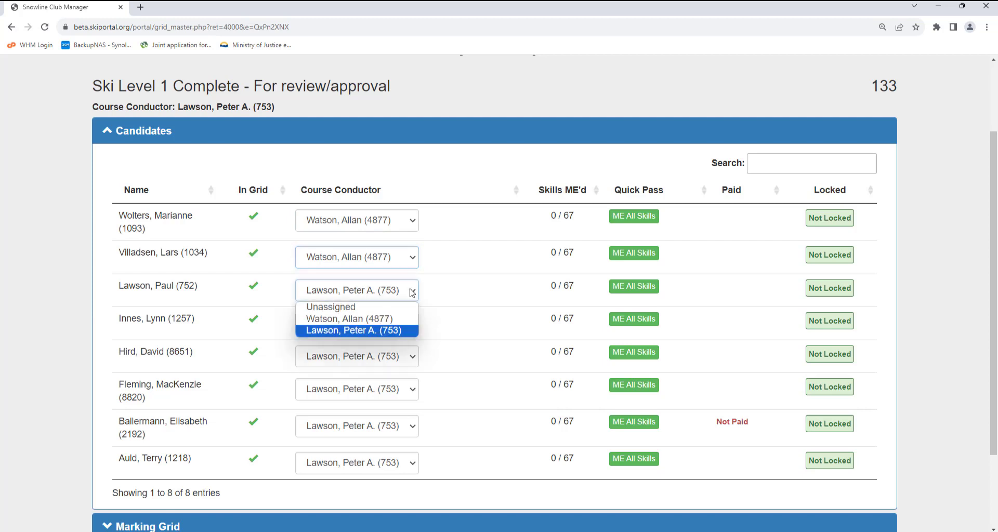
click(359, 319)
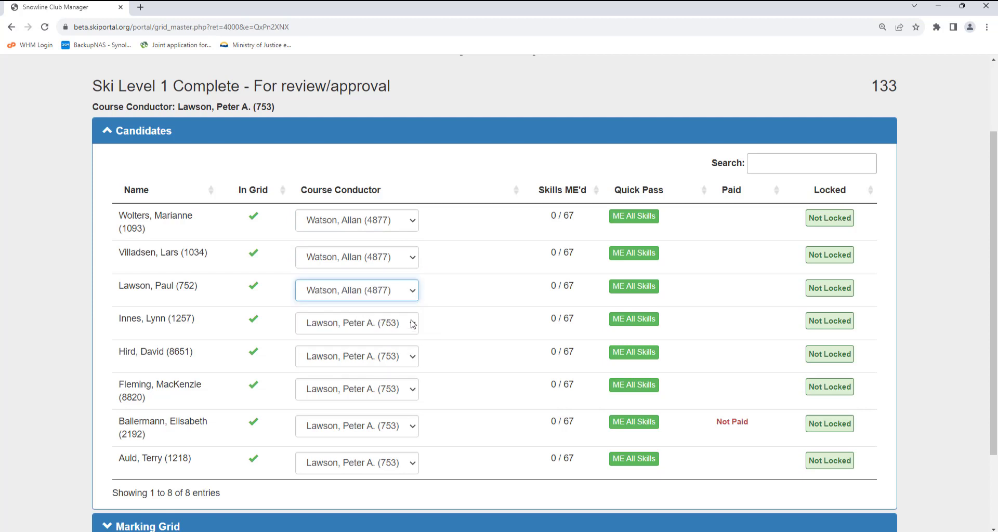
click(411, 323)
click(362, 352)
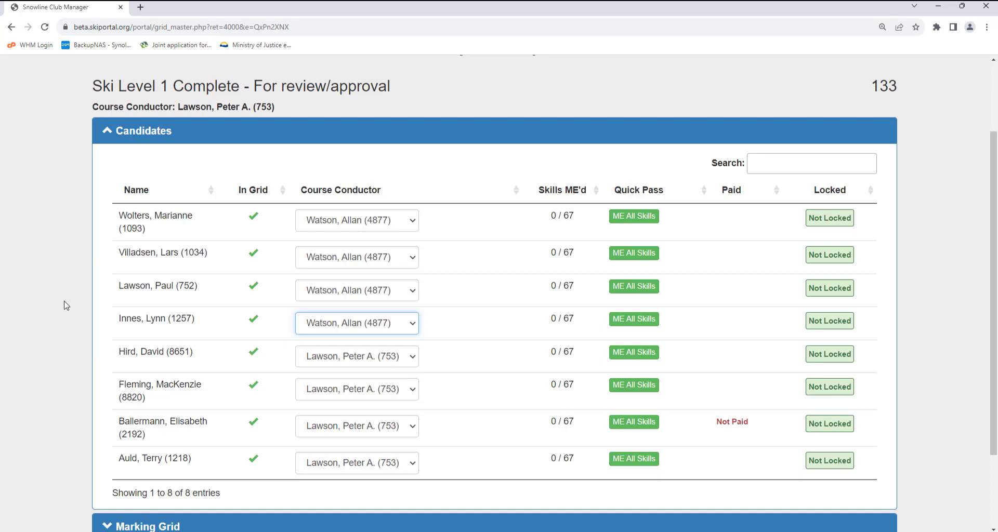
- Expand the Marking Grid and mark Parallel Turns, Wedge Turns and Wedge Turns Backwards as ME under Skiing Evaluation for the first candidate
scroll(66, 306, down, 3)
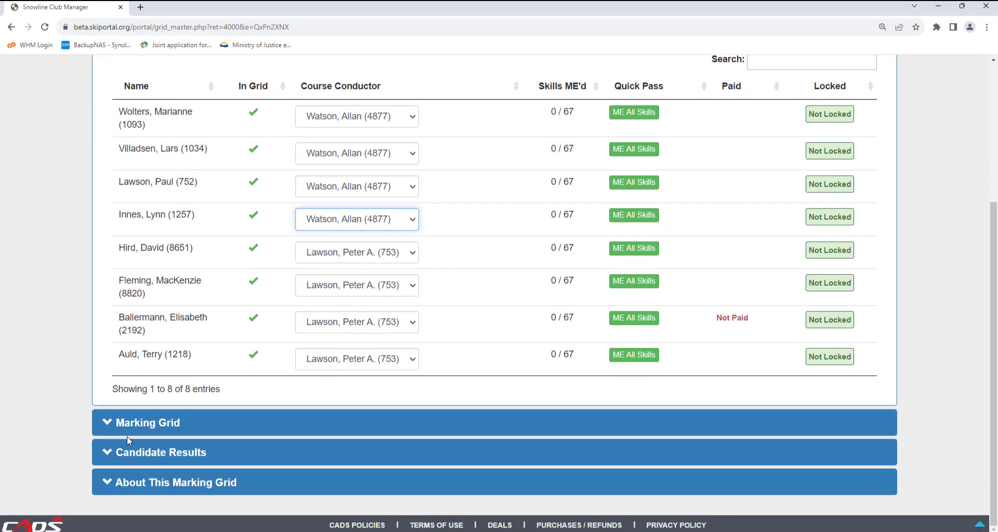
click(150, 424)
scroll(34, 359, down, 6)
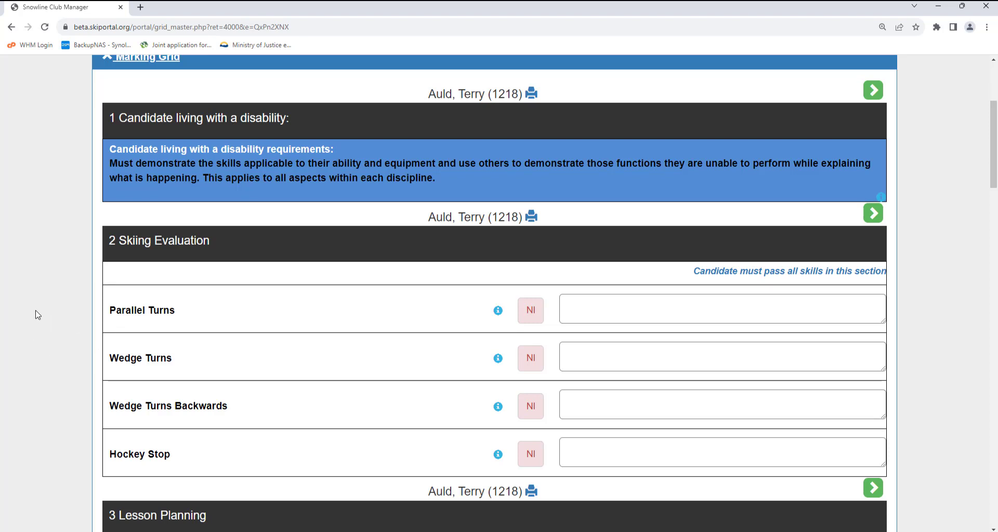
scroll(38, 301, down, 2)
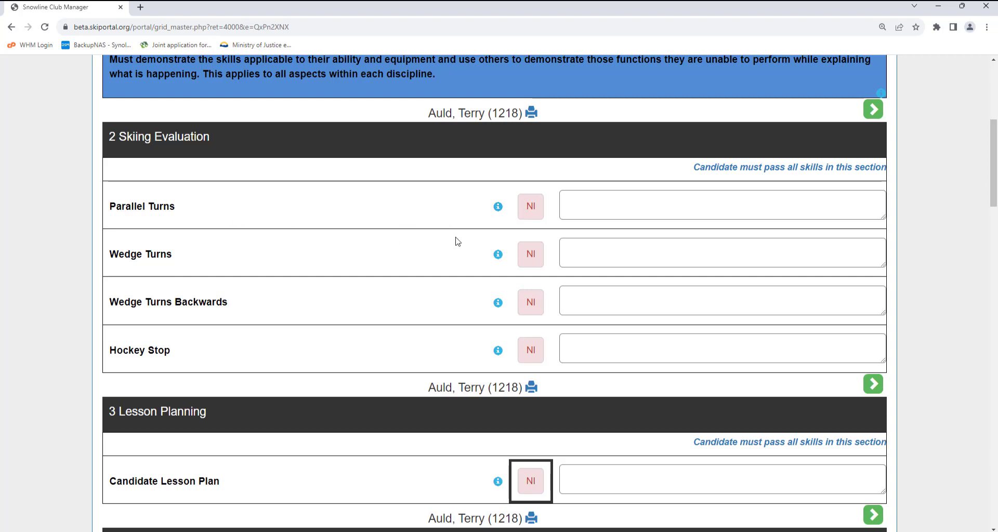
click(532, 211)
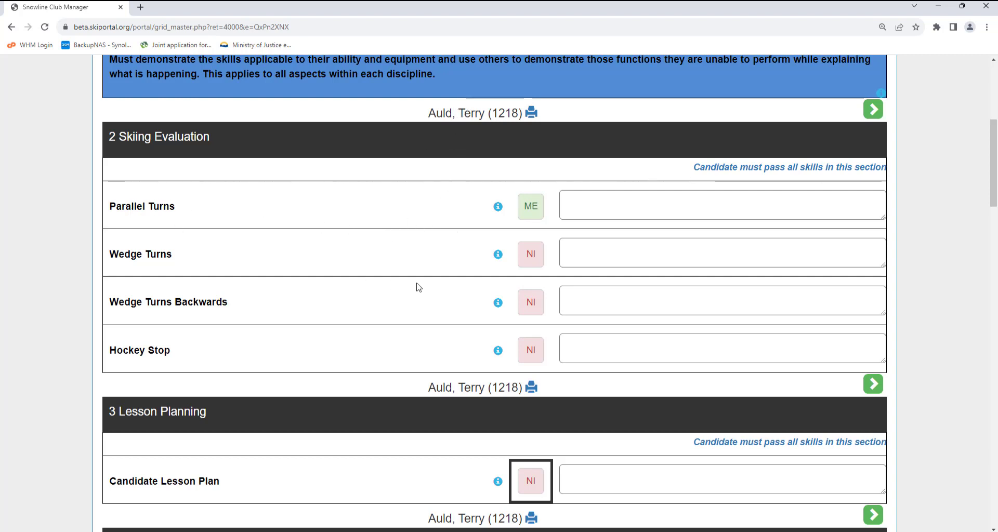
click(535, 260)
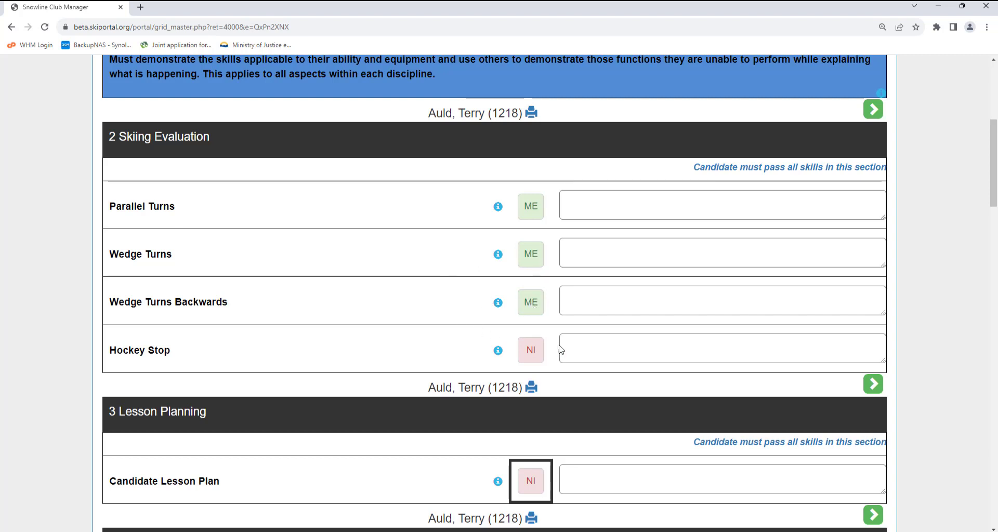
- Add the comment "More like field hockey" to the candidate's Hockey Stop skill
click(583, 341)
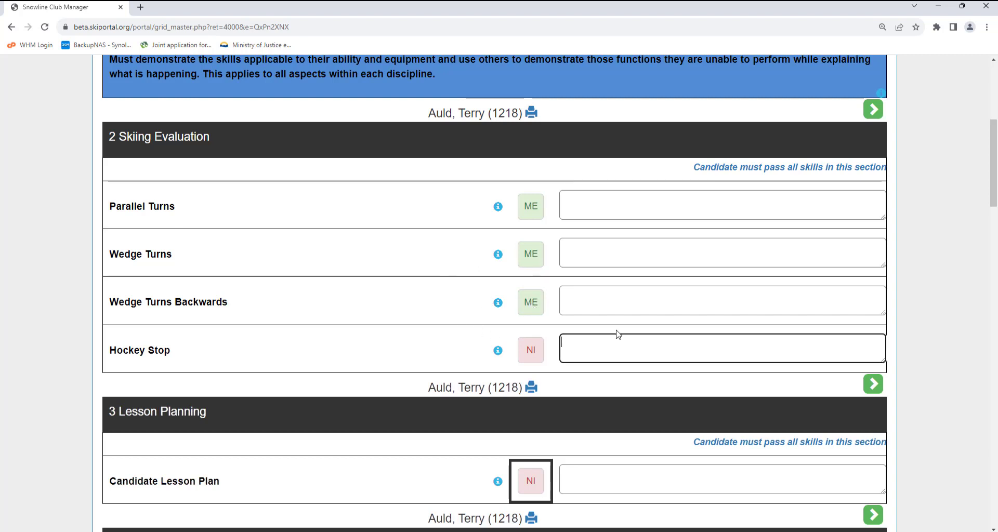
text(More loke field hockey)
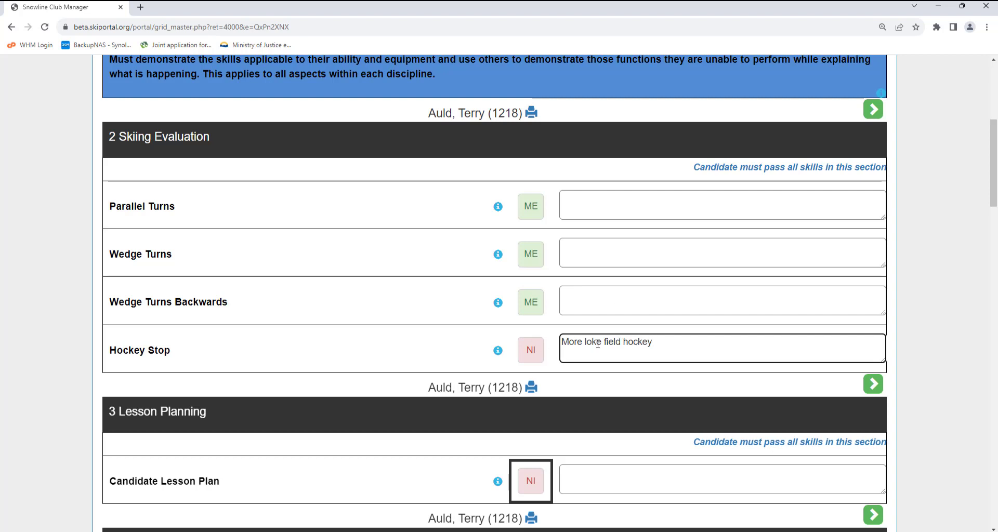
key(BackSpace)
text(i)
click(338, 361)
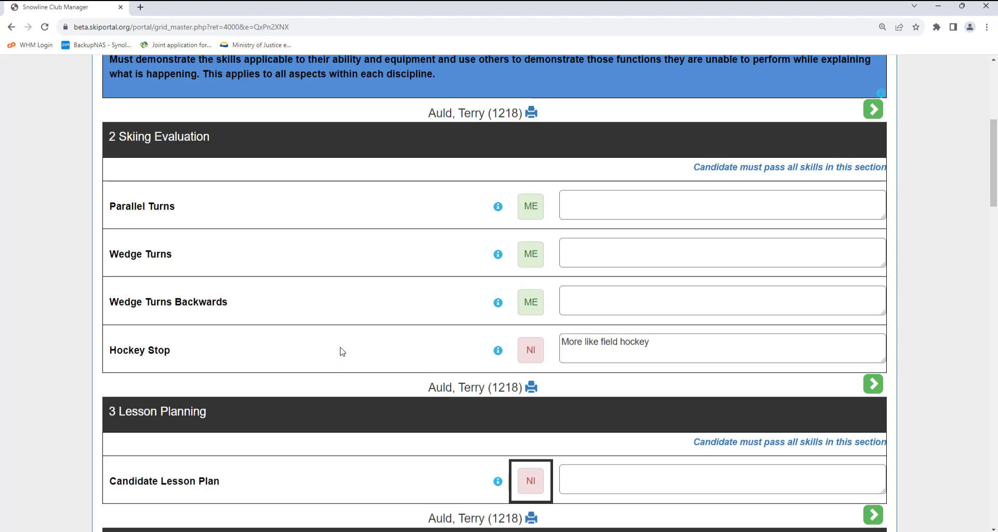
- Mark the candidate's Initial AOT skill as ME for the ASD/CI and VI disciplines in the AOT section
scroll(342, 351, down, 4)
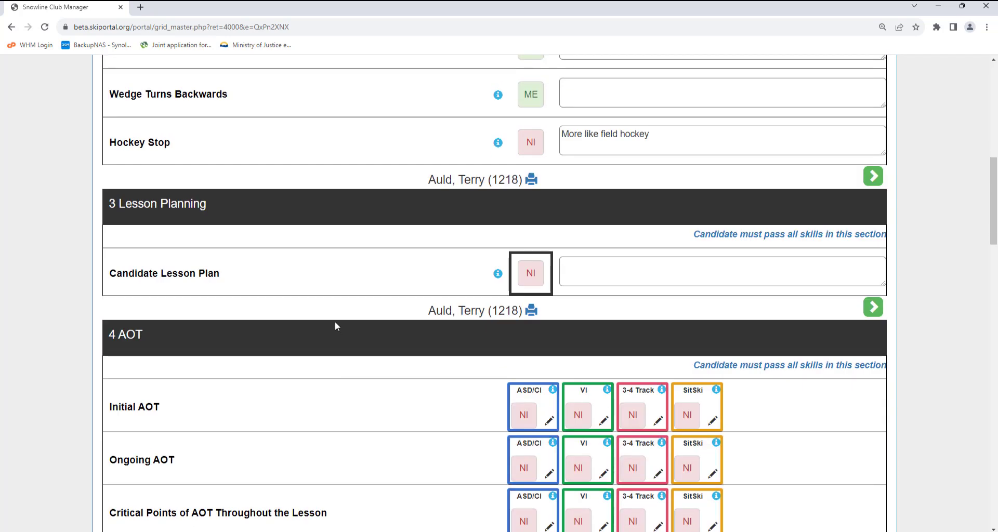
scroll(334, 321, down, 4)
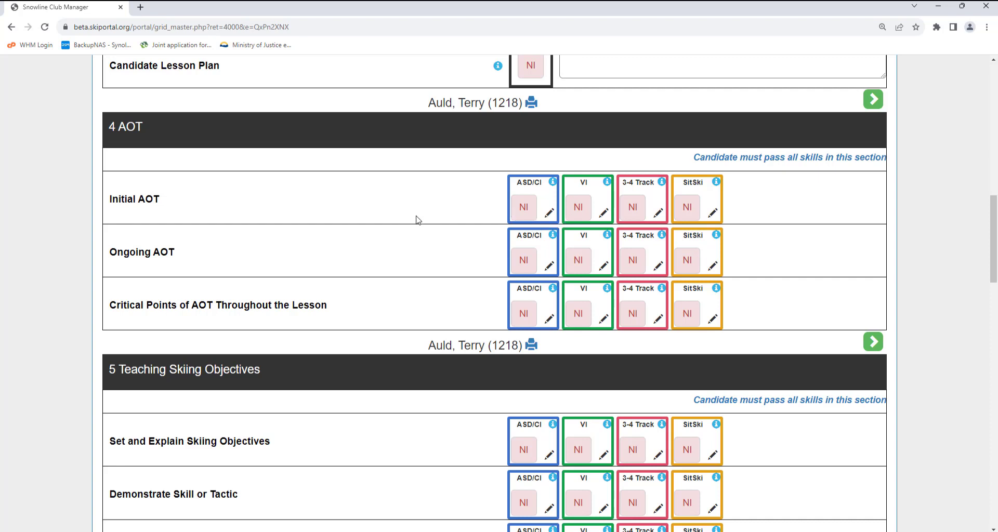
click(524, 207)
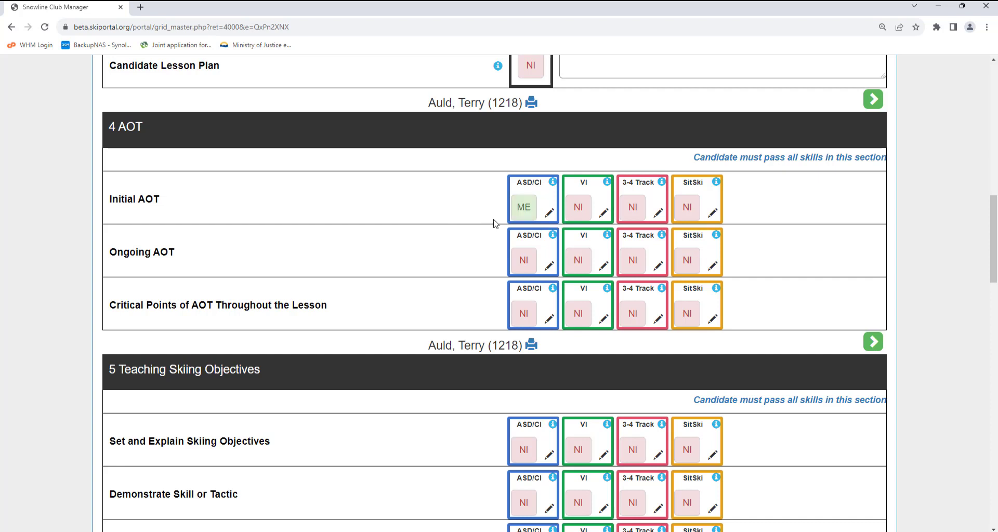
click(580, 211)
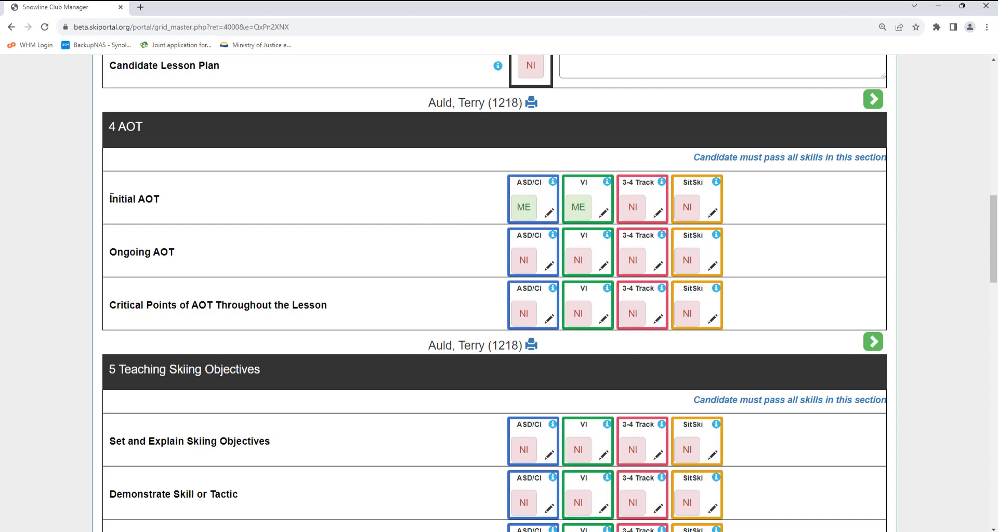
- Add the comment "Needs more work" to the candidate's Initial AOT skill for the 3-4 Track discipline and hide its comment field
drag(110, 201, 161, 200)
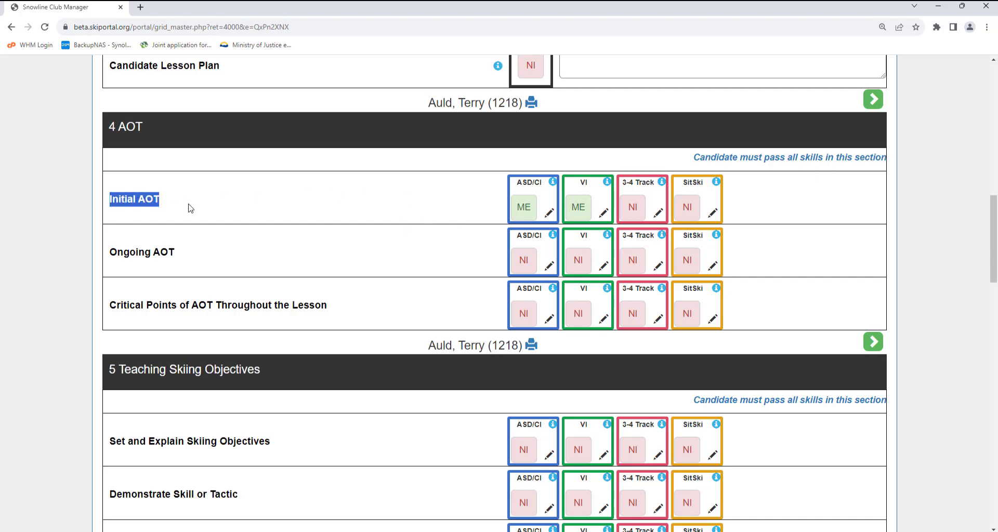
click(142, 199)
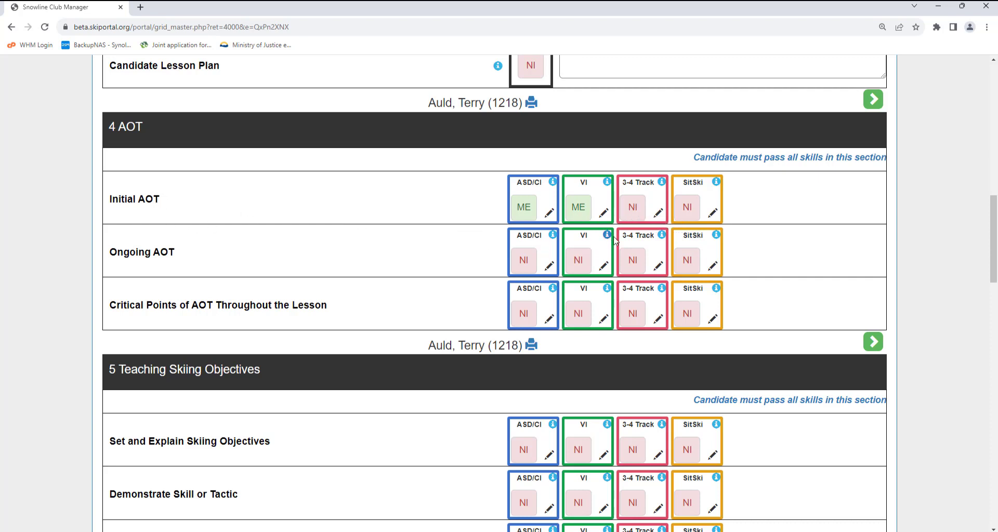
click(657, 213)
click(536, 243)
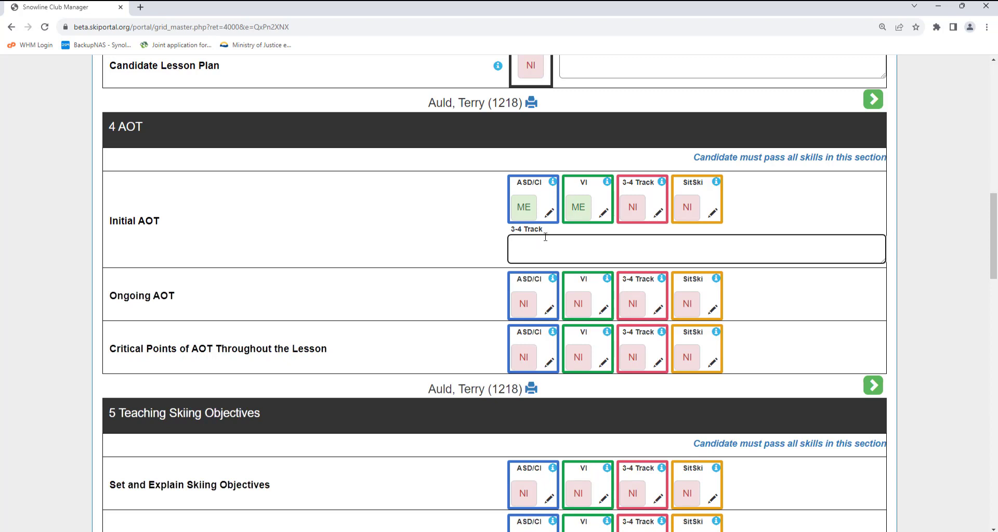
text(Needs mopre work)
drag(556, 242, 558, 244)
key(BackSpace)
click(479, 250)
click(658, 215)
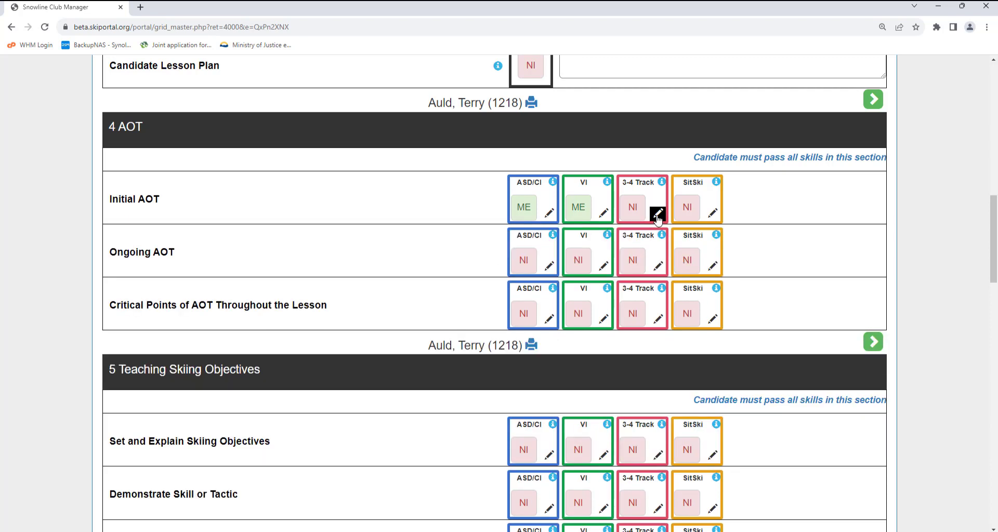
- Show the empty comment fields for the SitSki and ASD/CI disciplines of Initial AOT, then hide both of them
click(712, 214)
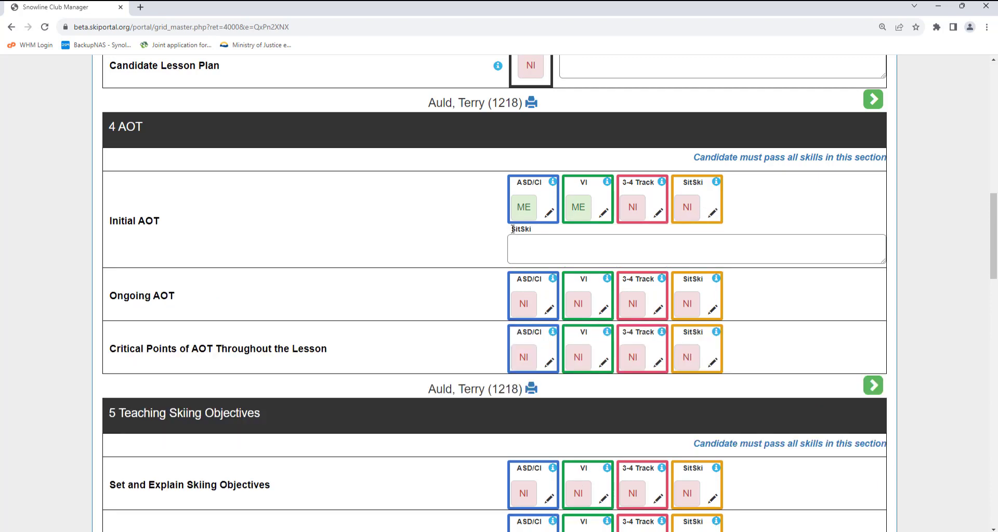
drag(514, 229, 535, 232)
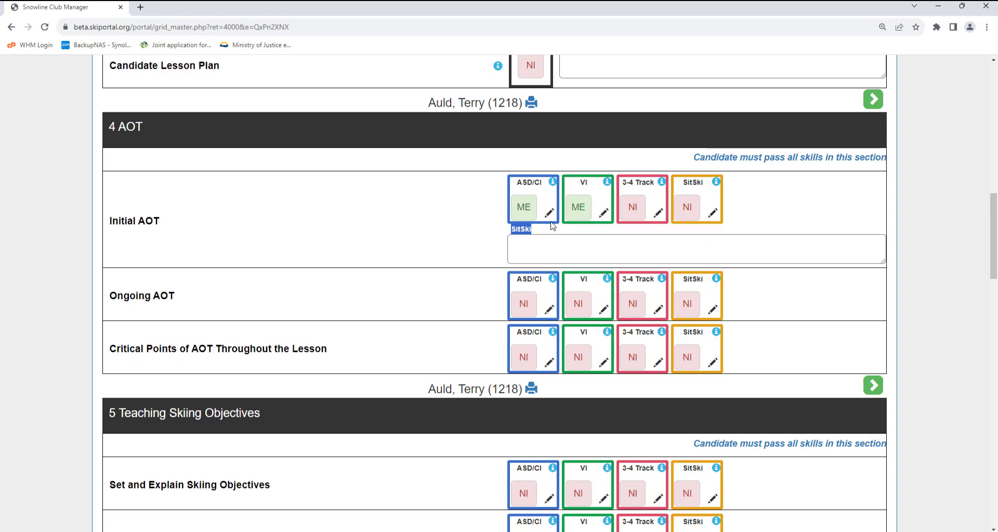
click(550, 217)
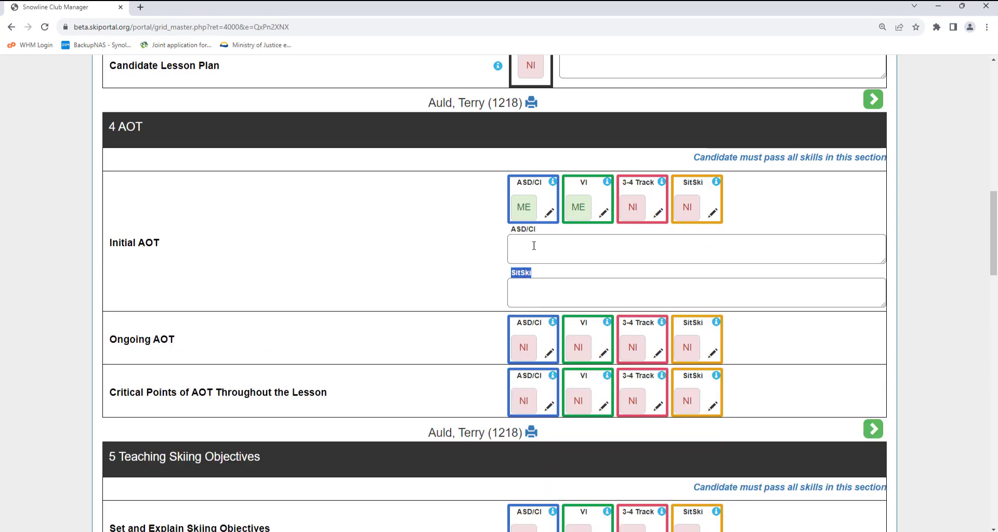
click(549, 214)
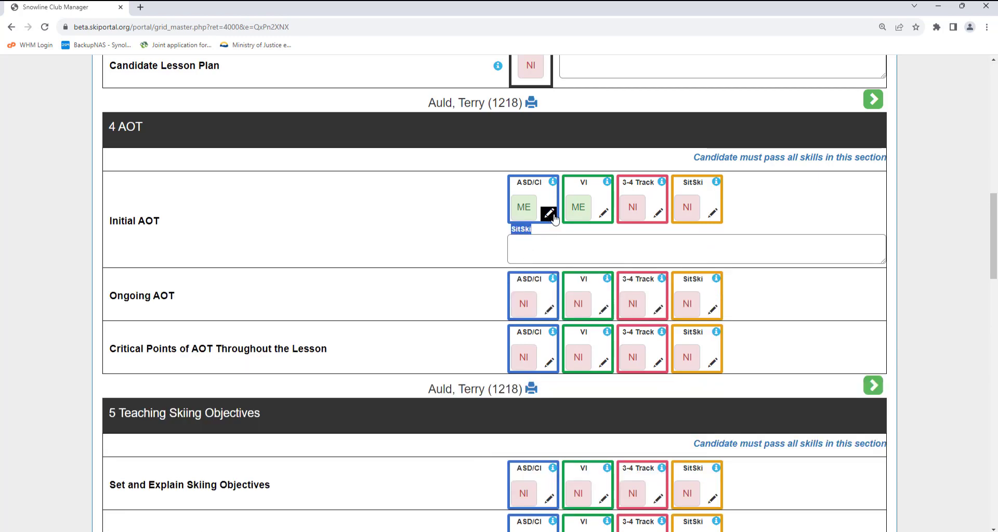
click(712, 215)
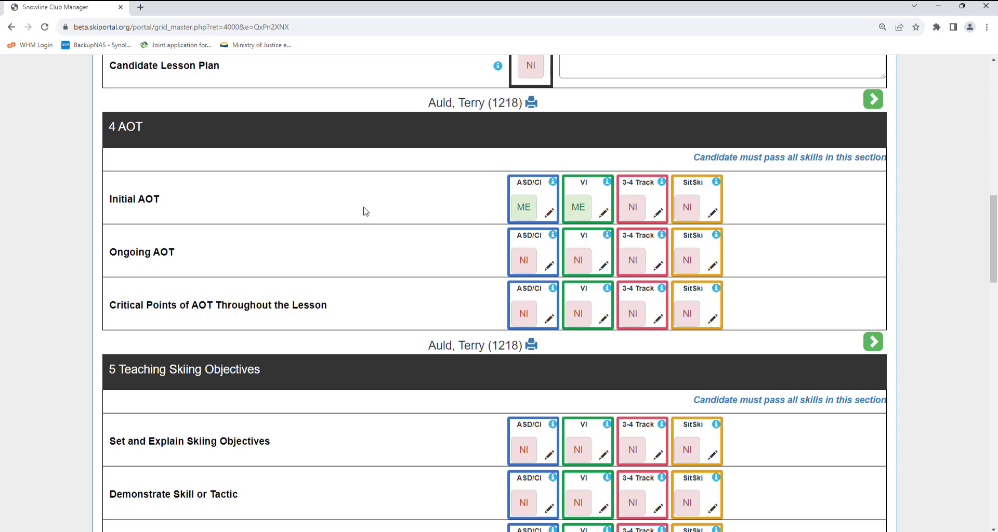
- Look through the remaining skill sections, then collapse the Marking Grid and expand the Candidates list
scroll(366, 216, down, 6)
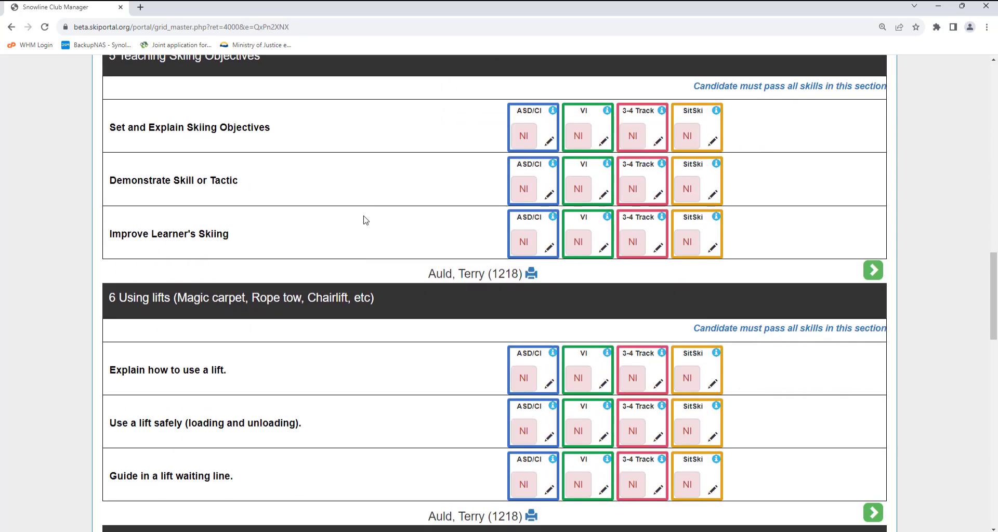
scroll(366, 220, down, 4)
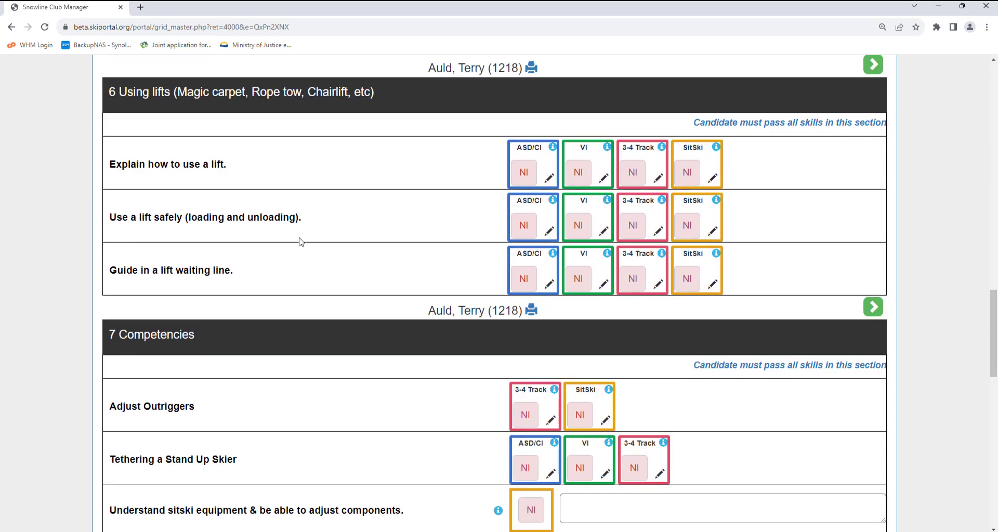
scroll(294, 248, down, 8)
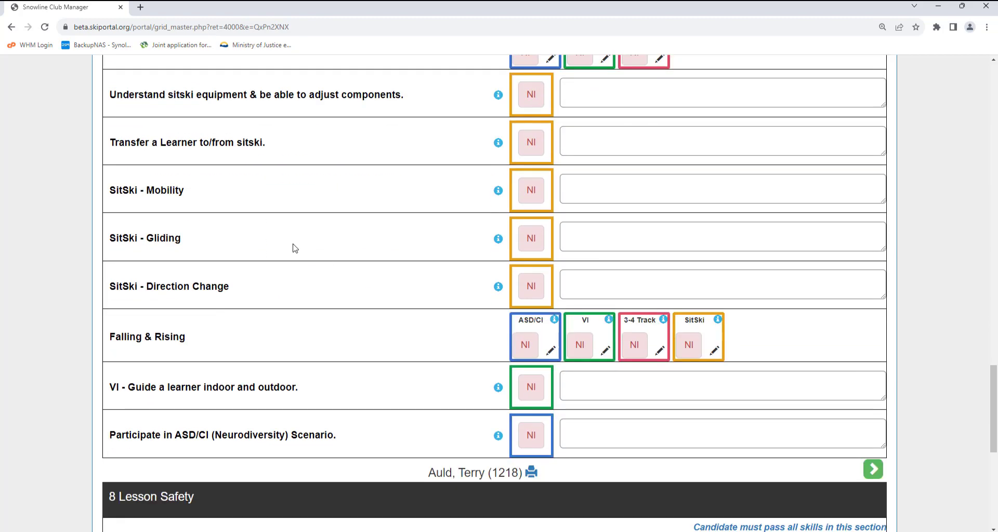
scroll(295, 248, up, 17)
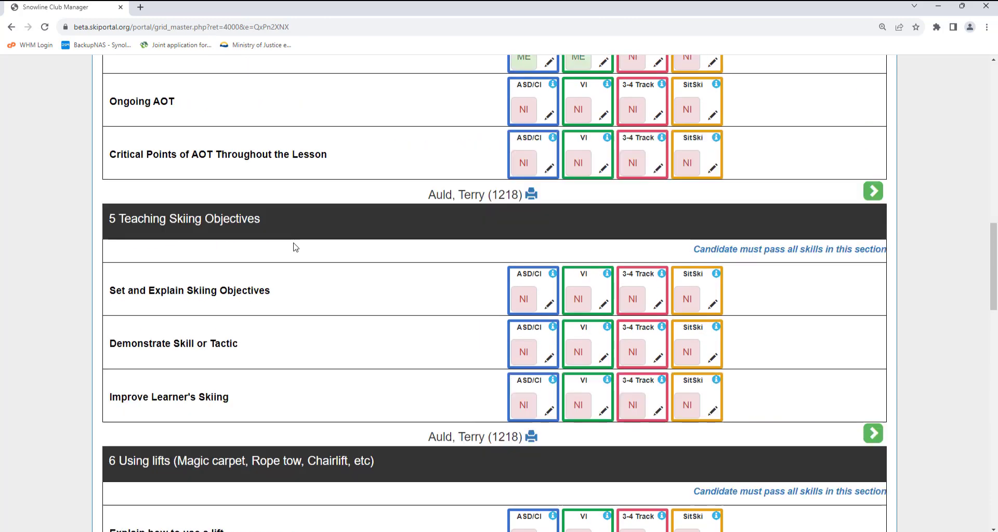
scroll(295, 247, up, 16)
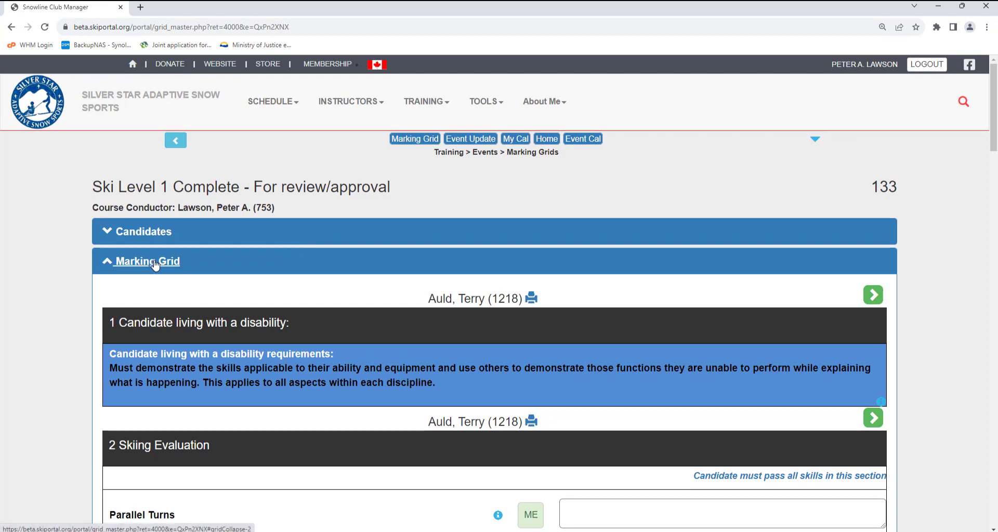
click(152, 264)
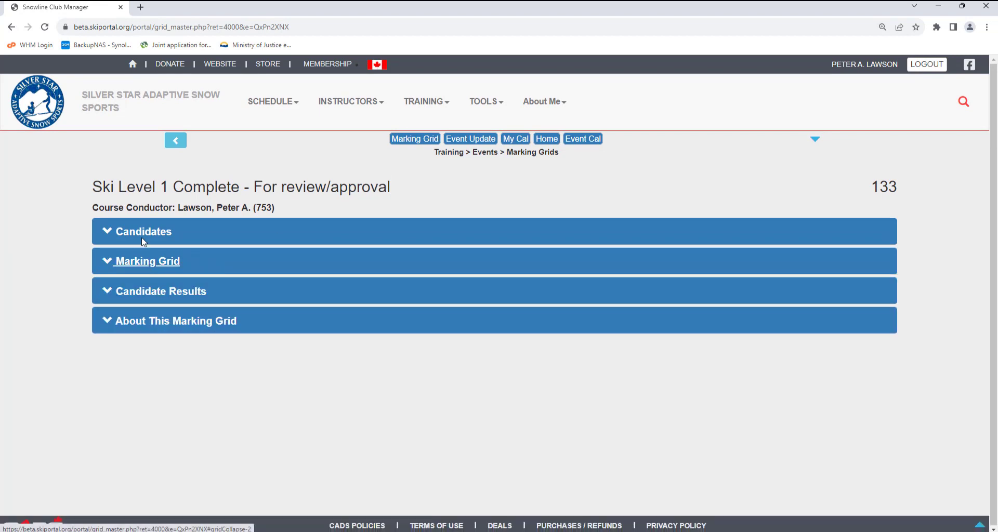
click(147, 236)
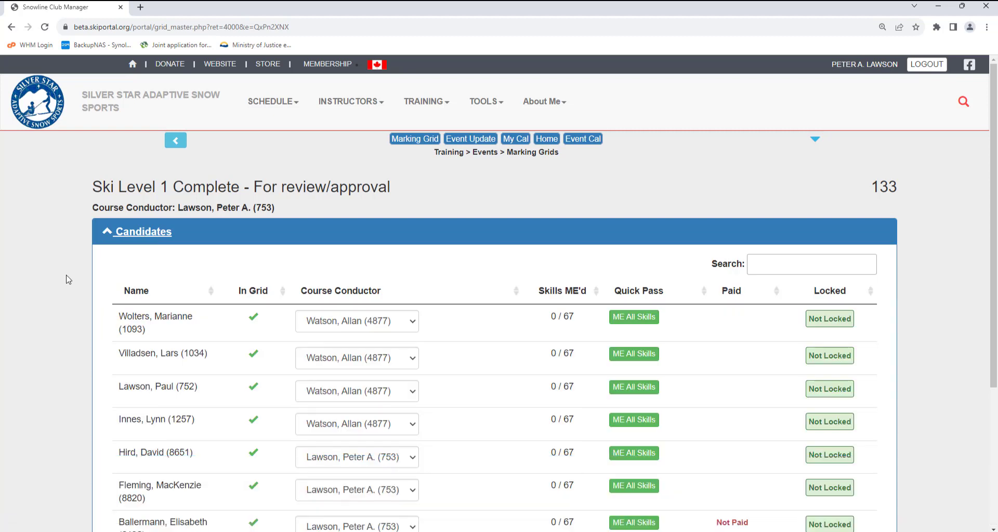
- Quick-pass the last four candidates in the list by applying ME All Skills to each of them
scroll(66, 279, down, 2)
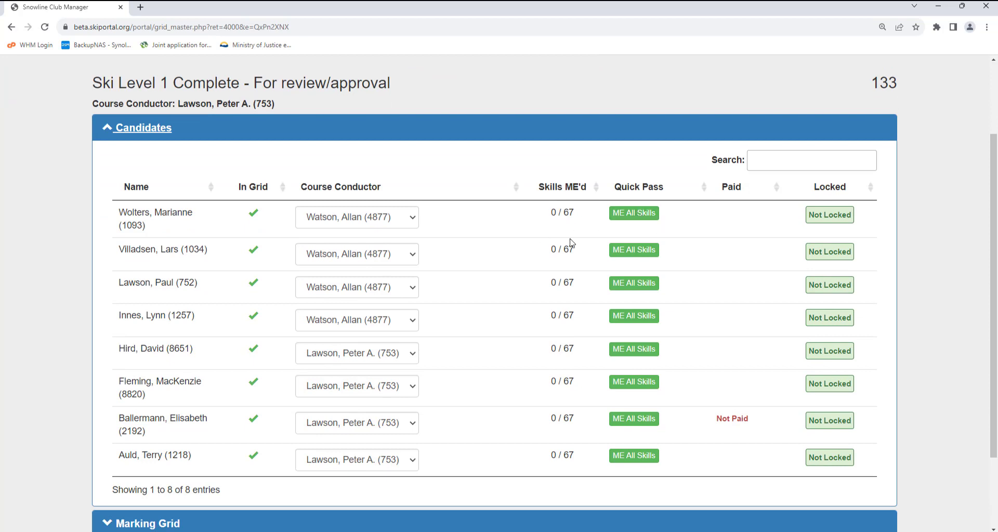
click(640, 349)
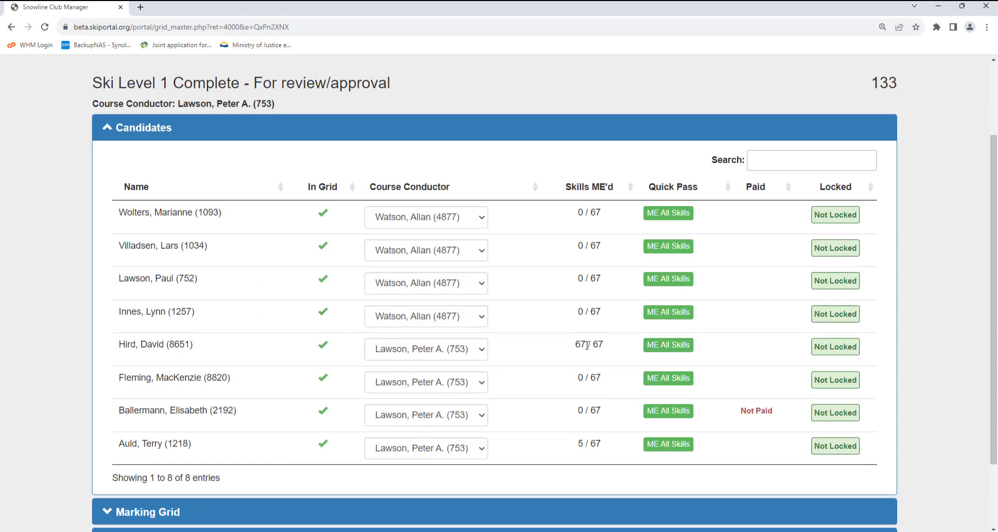
click(670, 379)
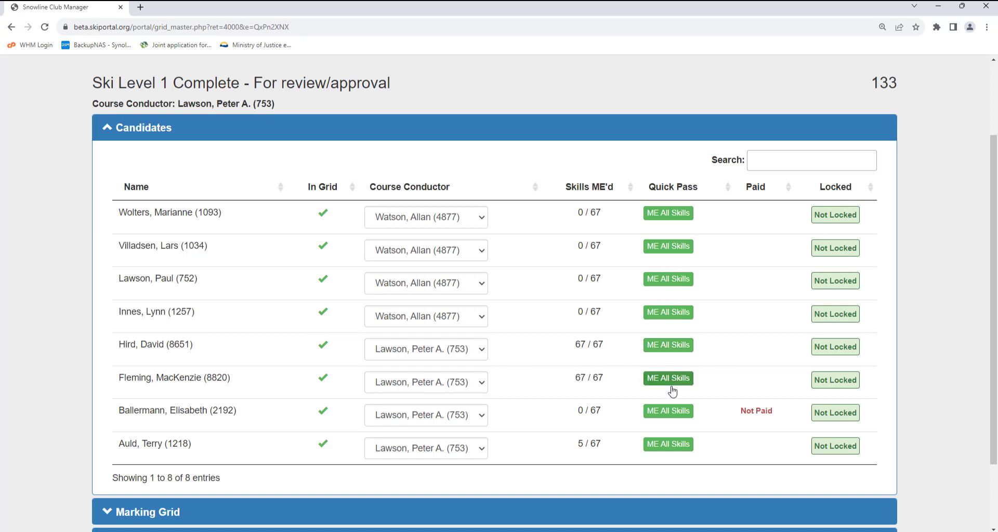
click(672, 413)
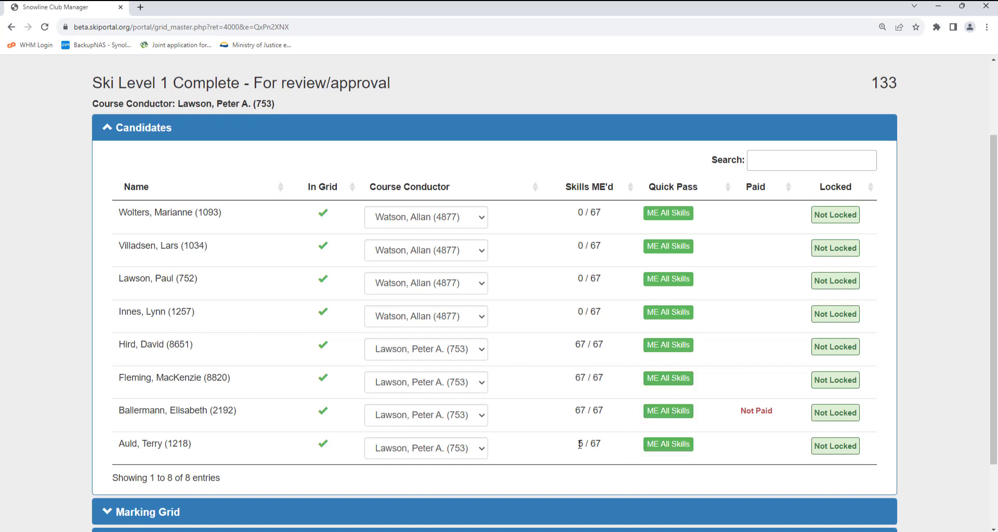
click(658, 445)
- Reopen the Marking Grid and mark the first candidate's Set and Explain Skiing Objectives skill as NI for ASD/CI
click(138, 514)
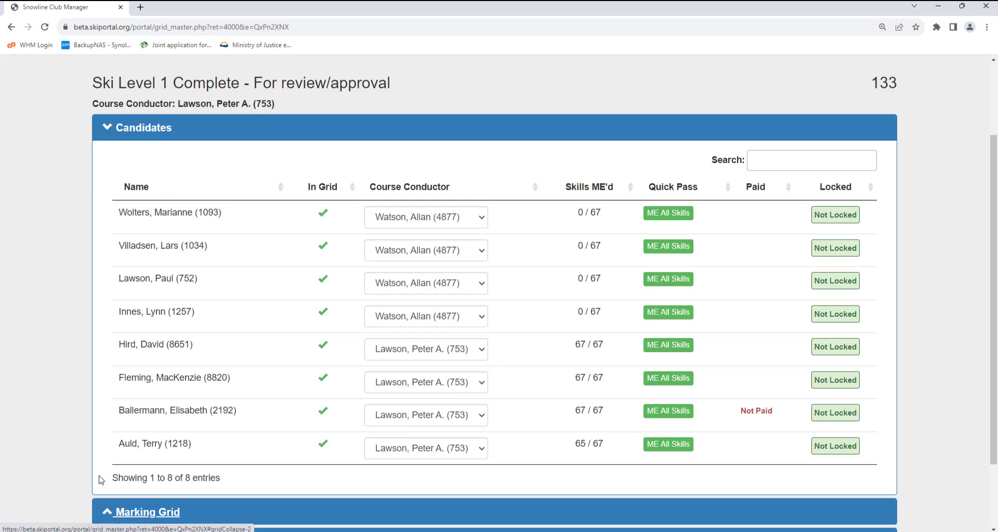
scroll(81, 364, down, 4)
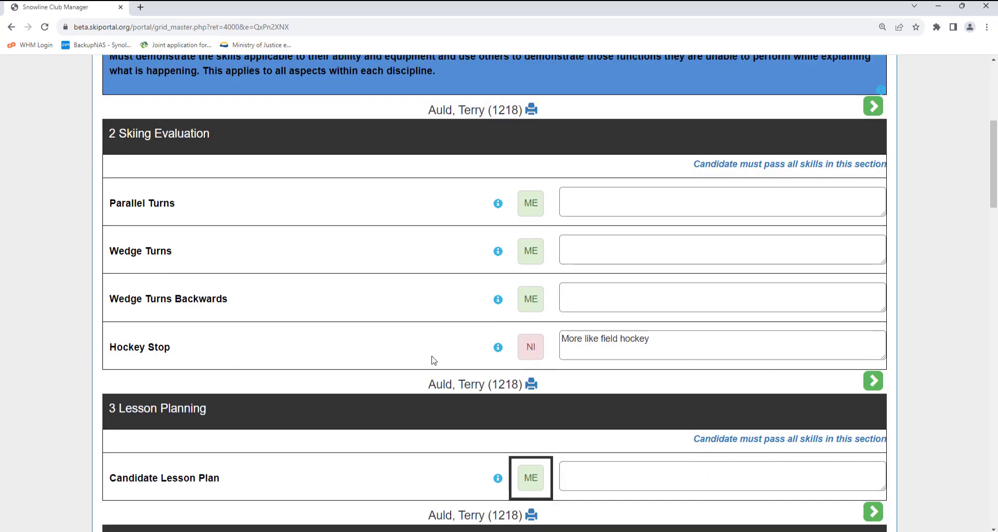
scroll(356, 357, down, 6)
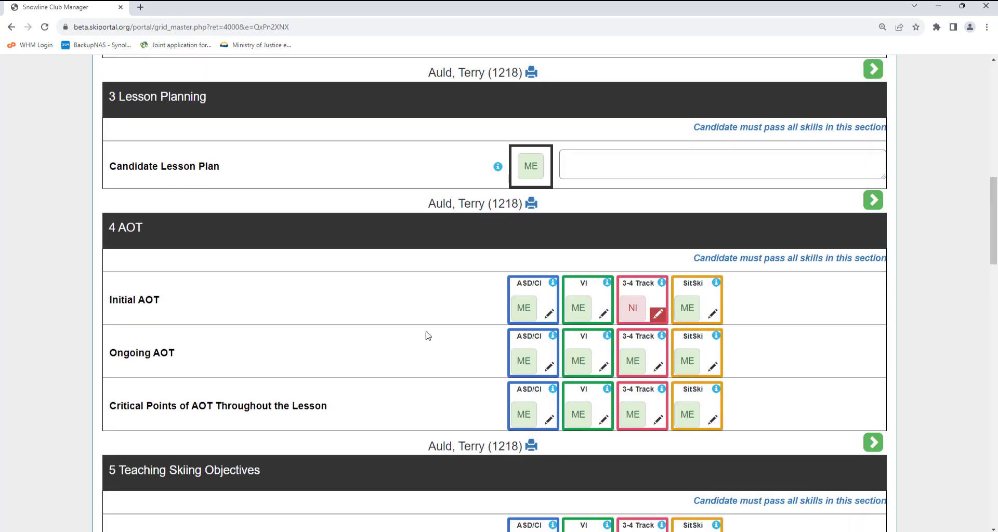
scroll(425, 338, down, 2)
click(525, 448)
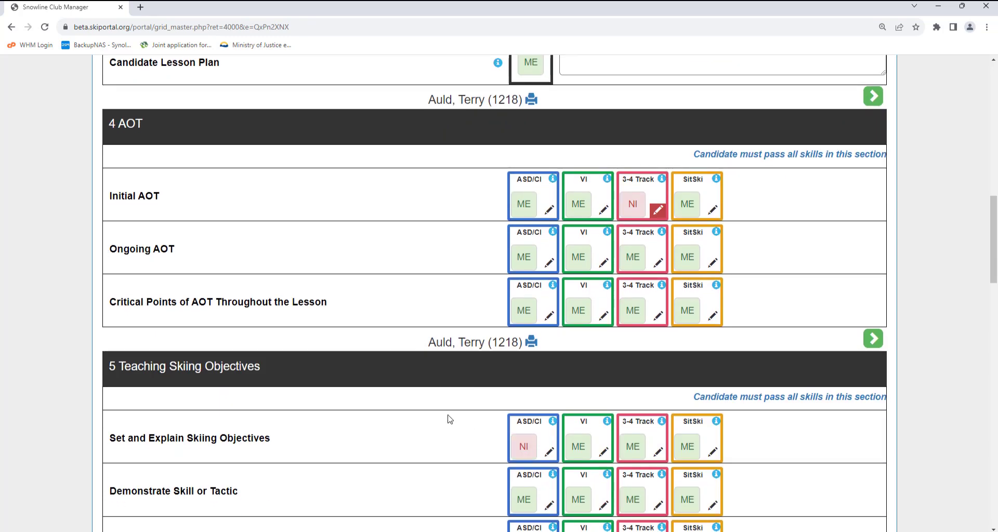
- Switch the Marking Grid to the next candidate and review their marks from Skiing Evaluation through Competencies
scroll(446, 415, up, 8)
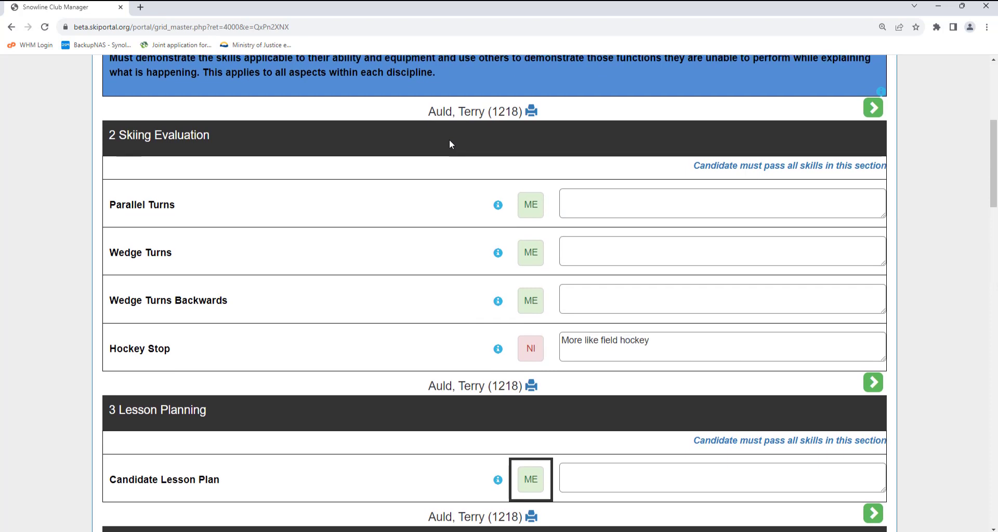
scroll(449, 141, up, 2)
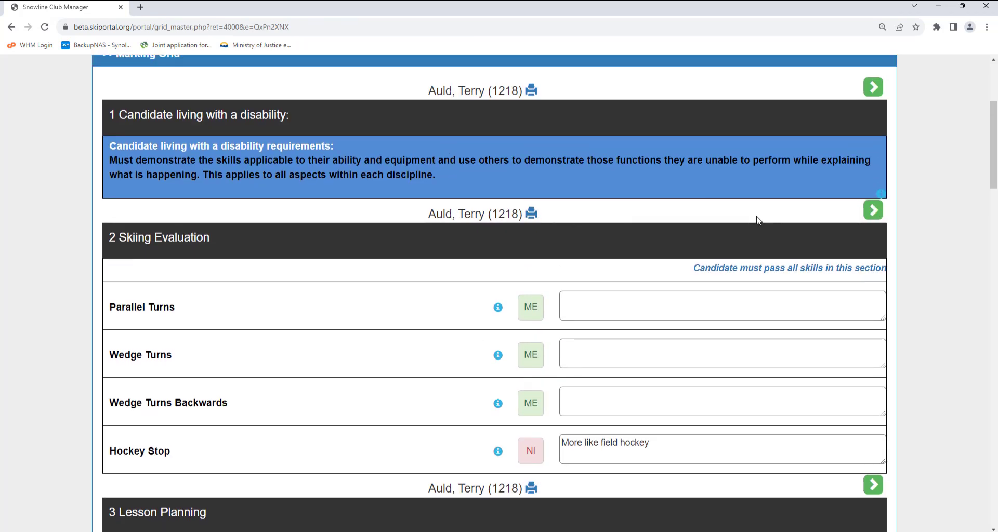
click(874, 210)
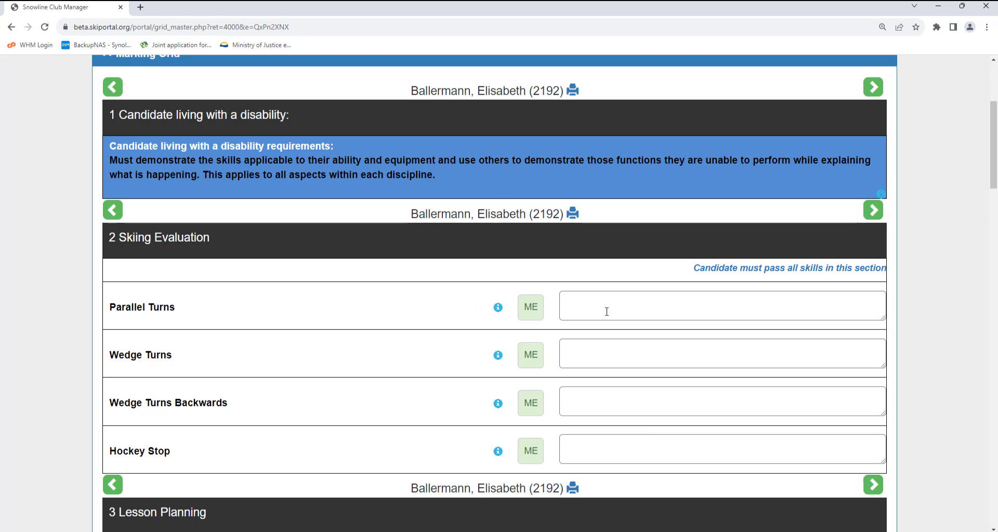
scroll(436, 339, down, 6)
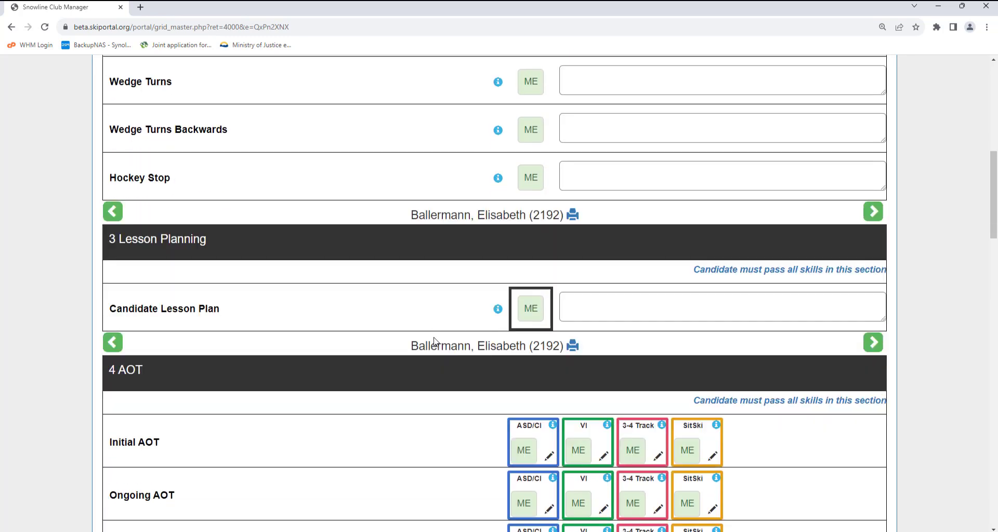
scroll(440, 339, up, 2)
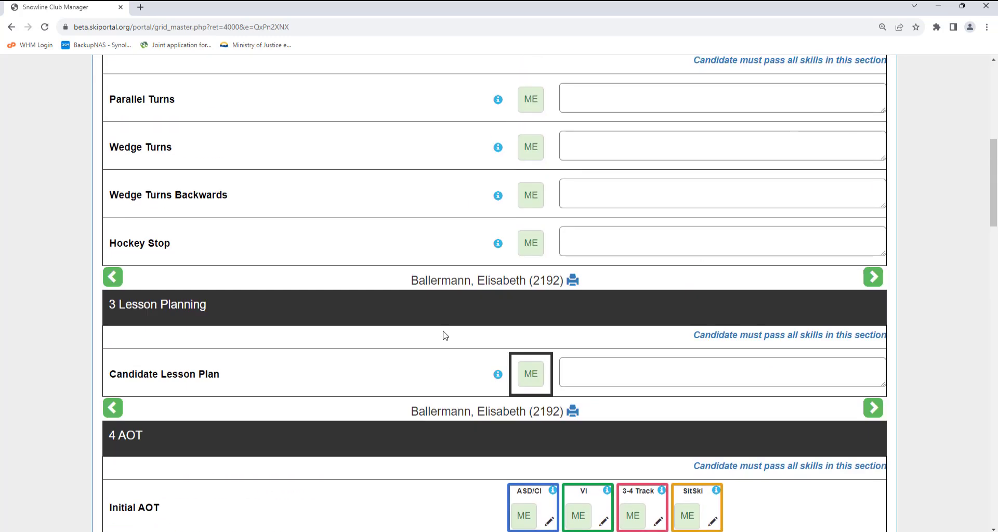
scroll(448, 331, down, 4)
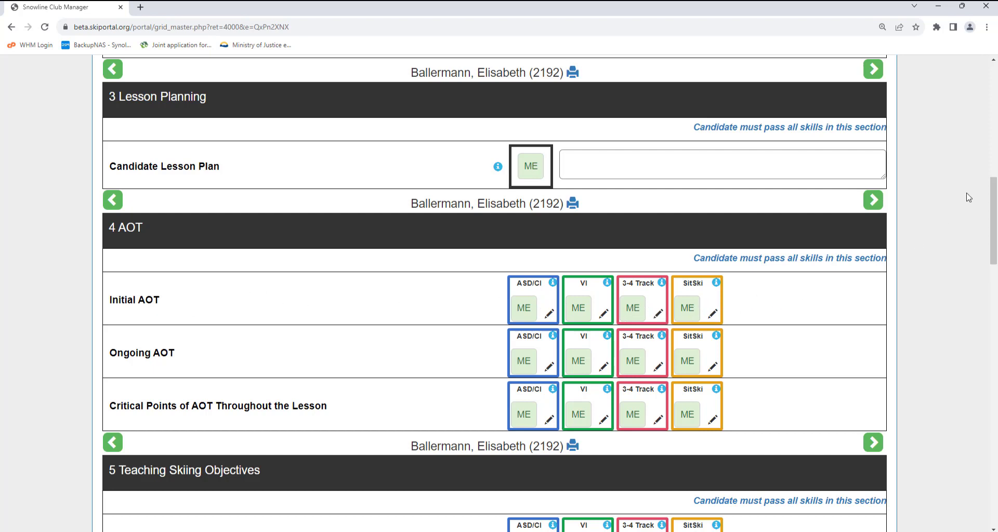
drag(996, 197, 995, 329)
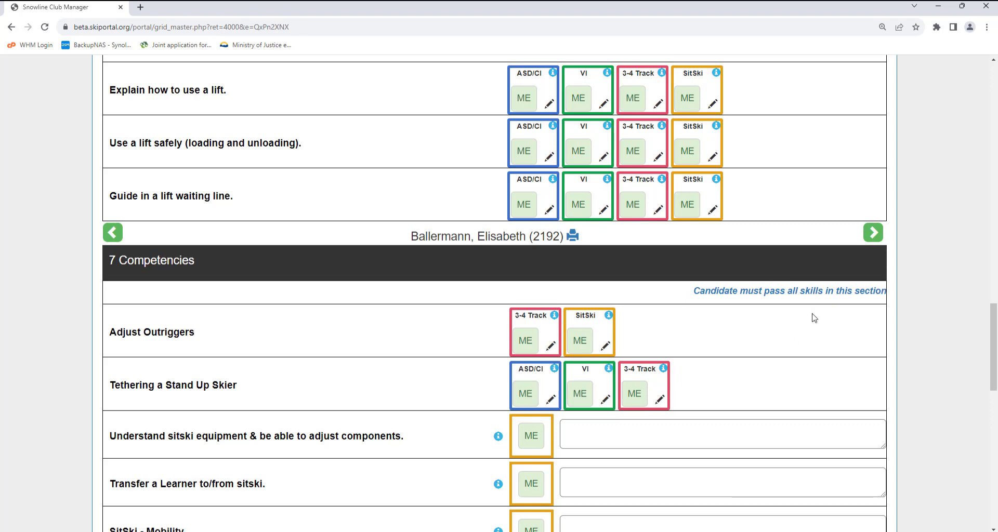
drag(995, 331, 996, 155)
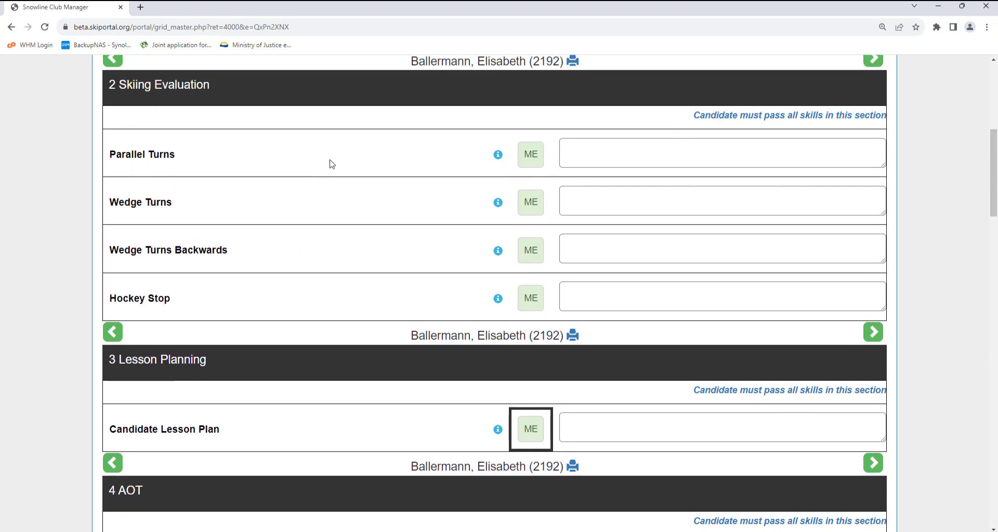
- View the ME requirements for the Parallel Turns and Hockey Stop skills under Skiing Evaluation
click(497, 156)
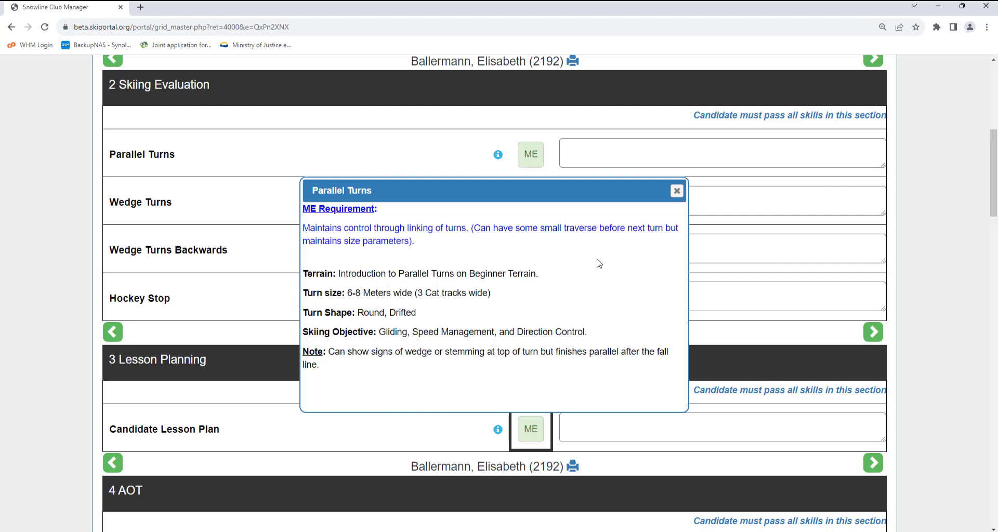
click(676, 191)
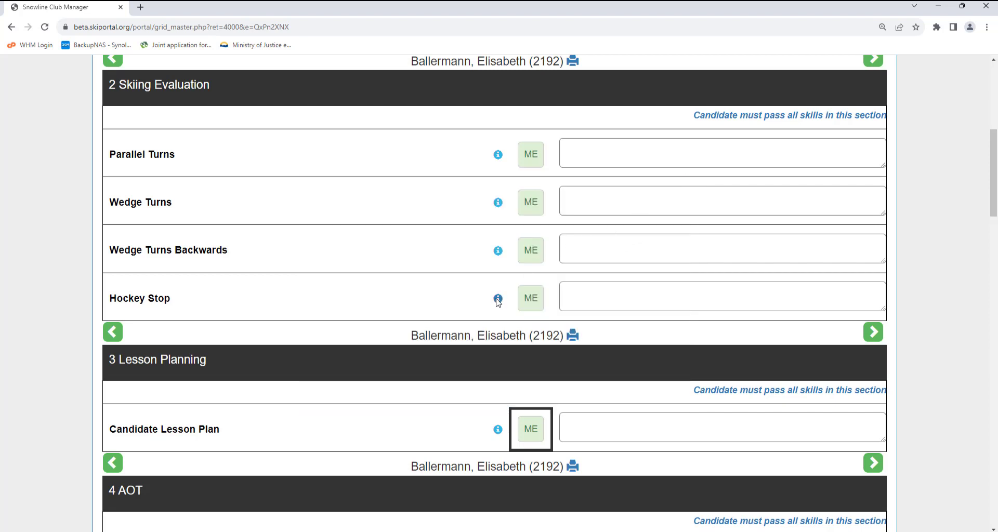
click(498, 300)
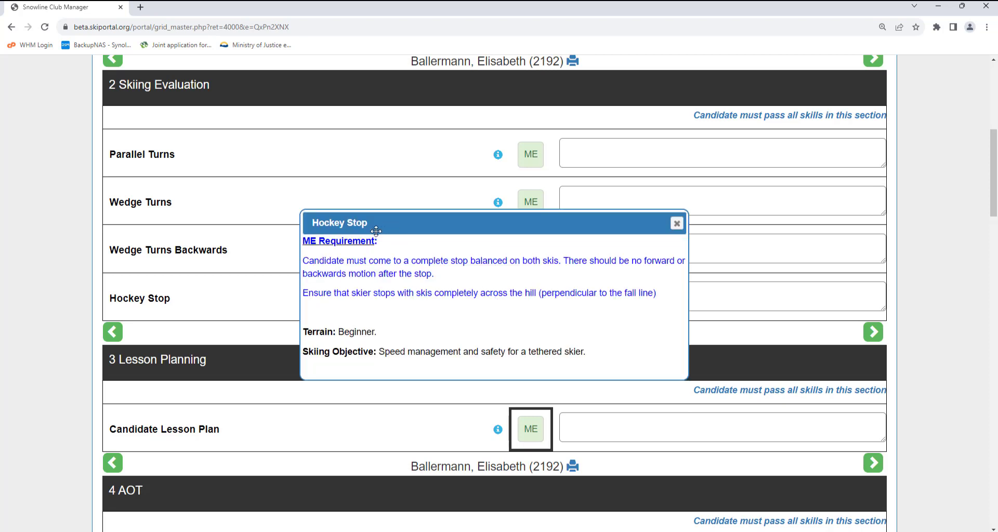
- View the ME requirement for the ASD/CI Initial AOT skill in the AOT section
click(676, 224)
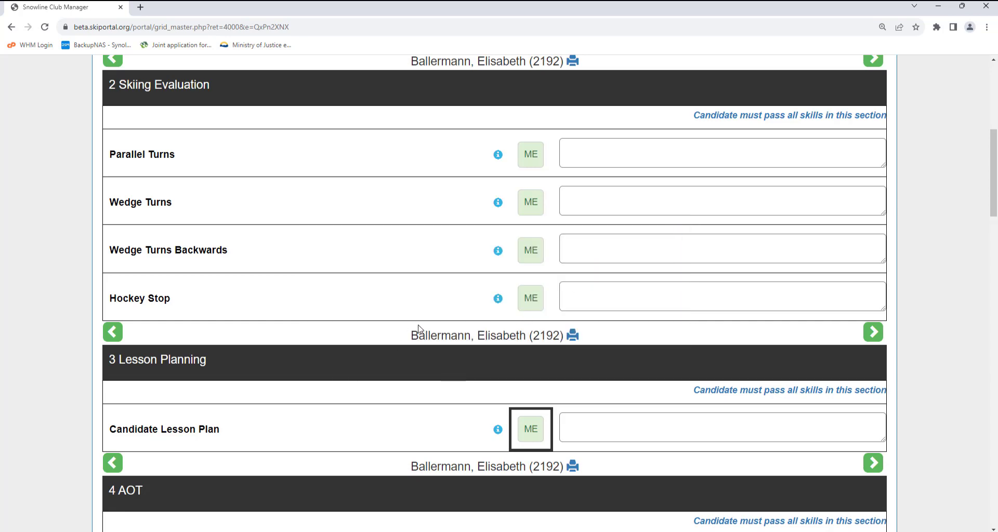
scroll(418, 327, down, 8)
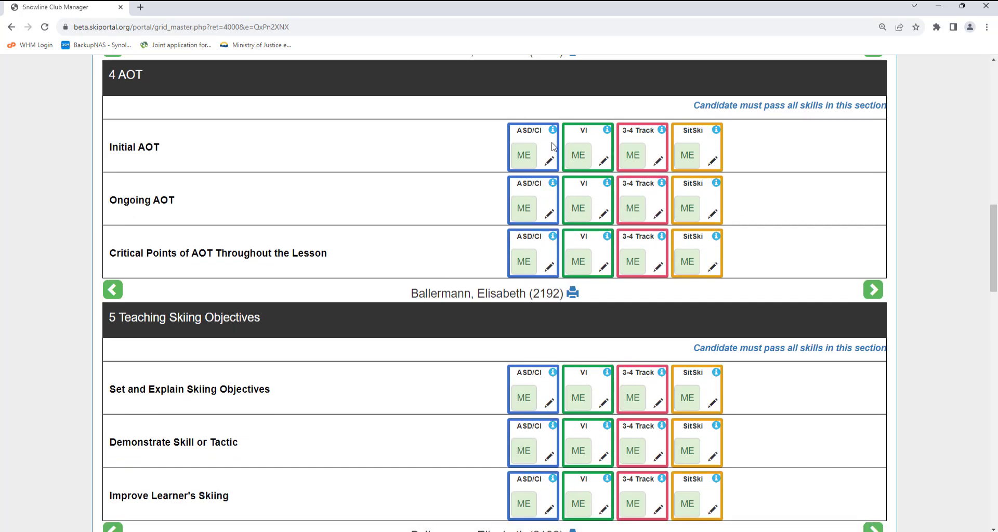
click(553, 131)
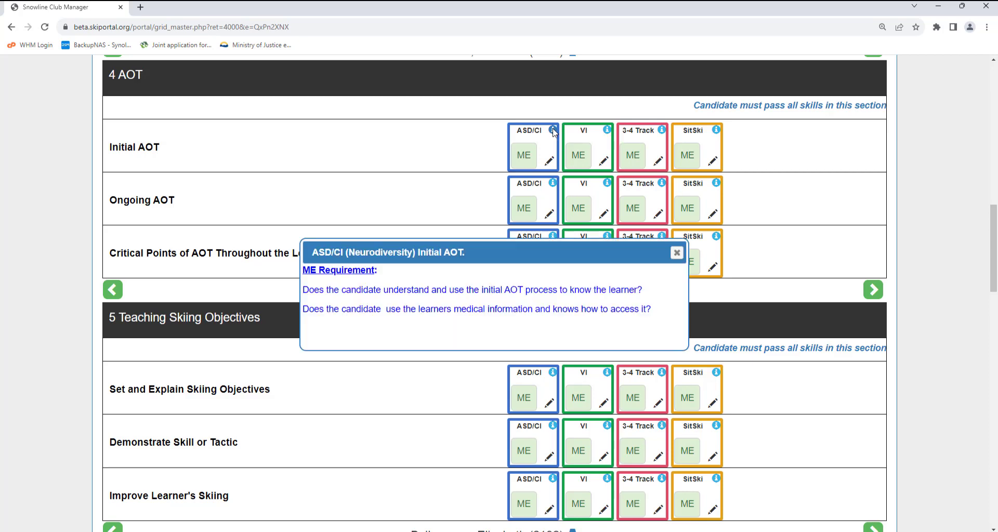
click(676, 254)
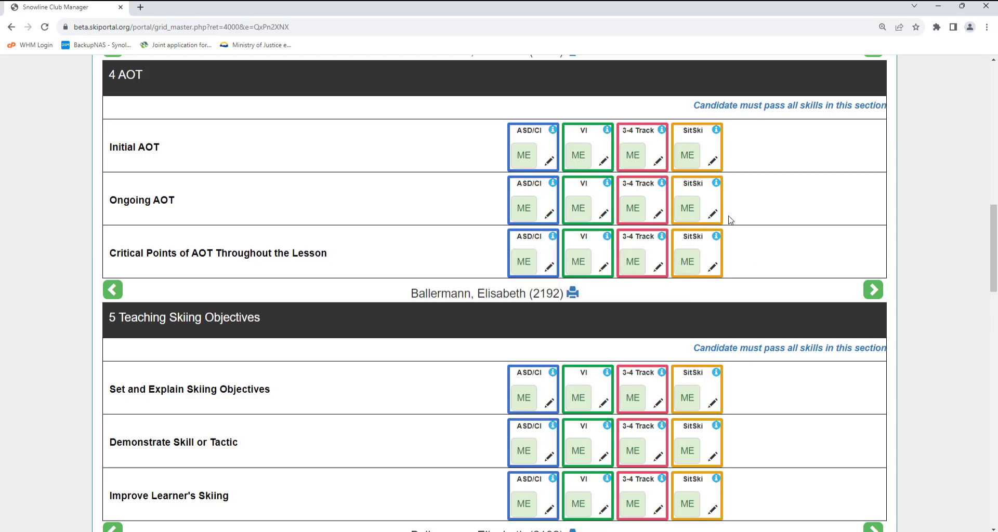
- Advance the Marking Grid through the remaining candidates to the last one, and collapse the grid
drag(995, 260, 984, 175)
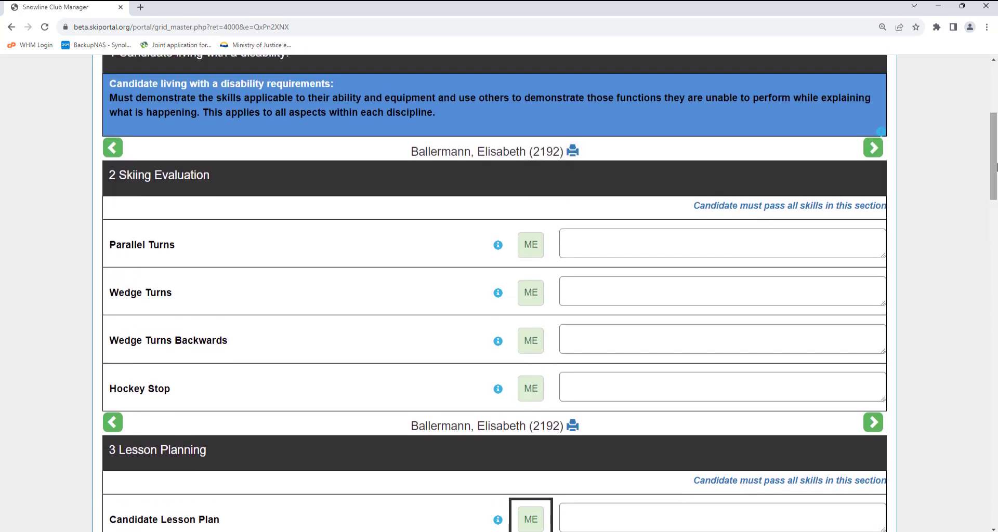
click(873, 149)
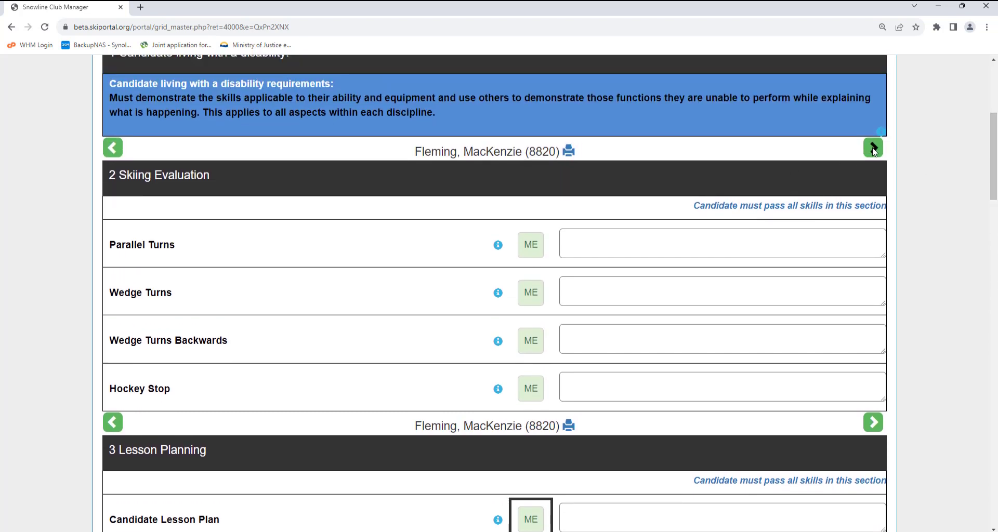
click(866, 151)
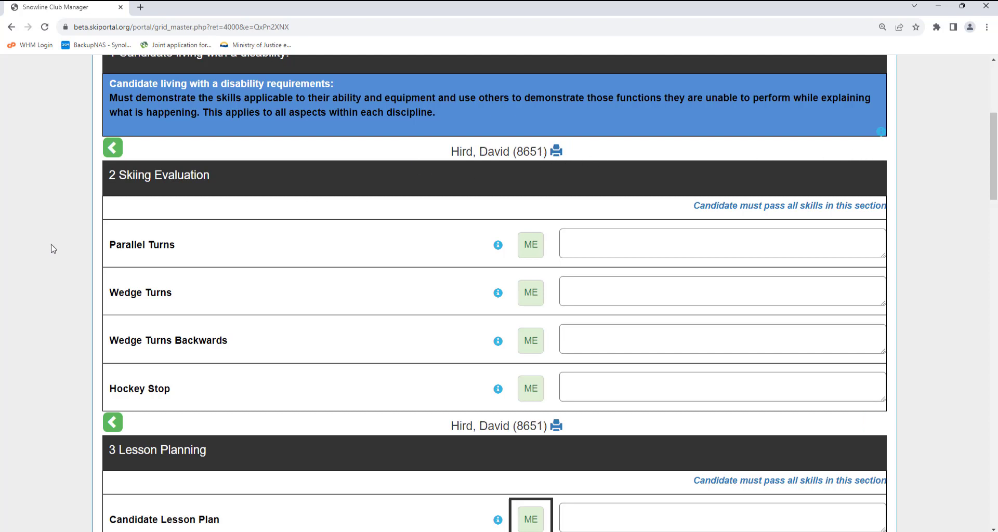
scroll(52, 249, up, 2)
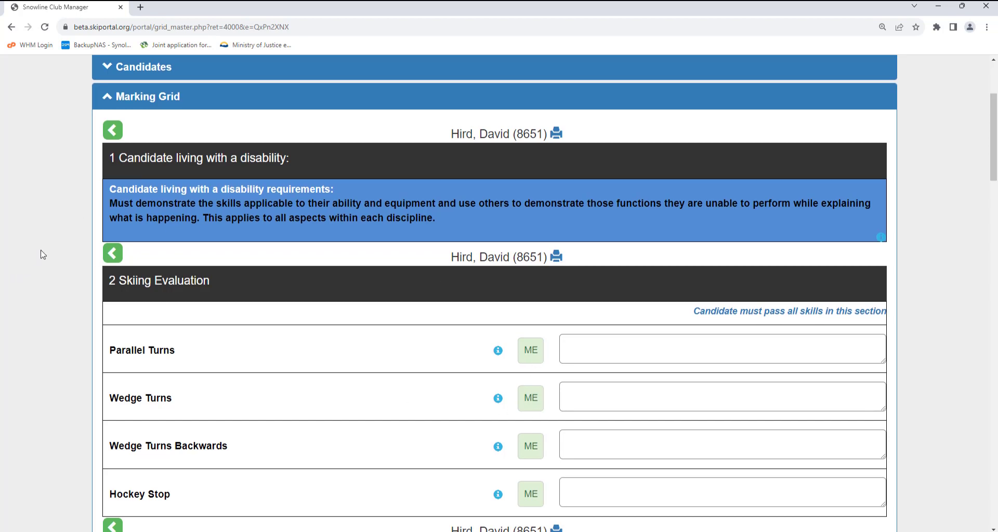
scroll(42, 251, up, 2)
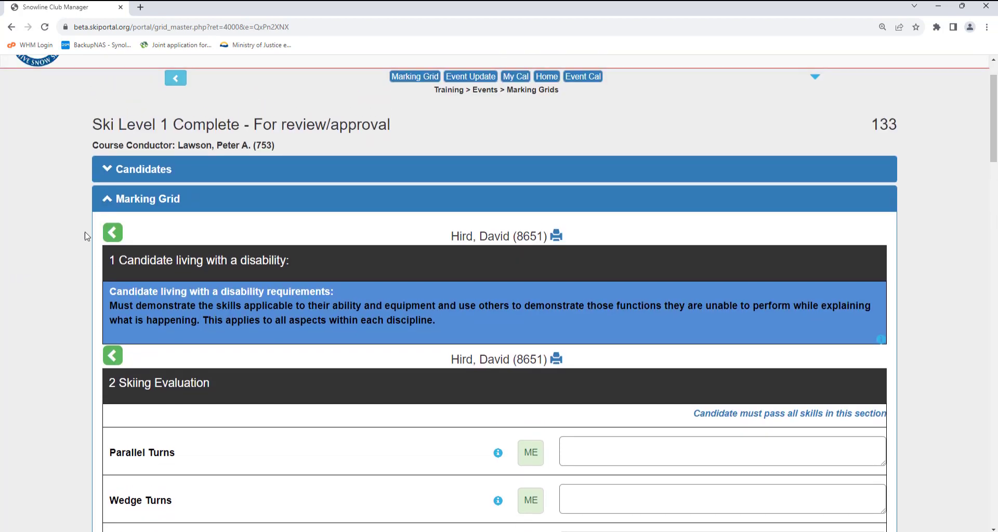
click(108, 201)
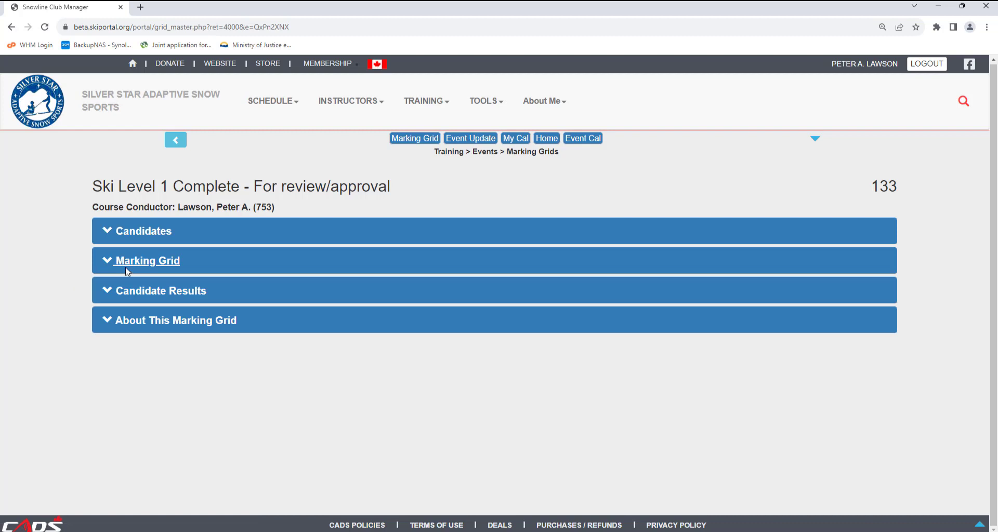
- Open Candidate Results and compare each candidate's section results with the MEs required, down to the Certification Results
click(145, 294)
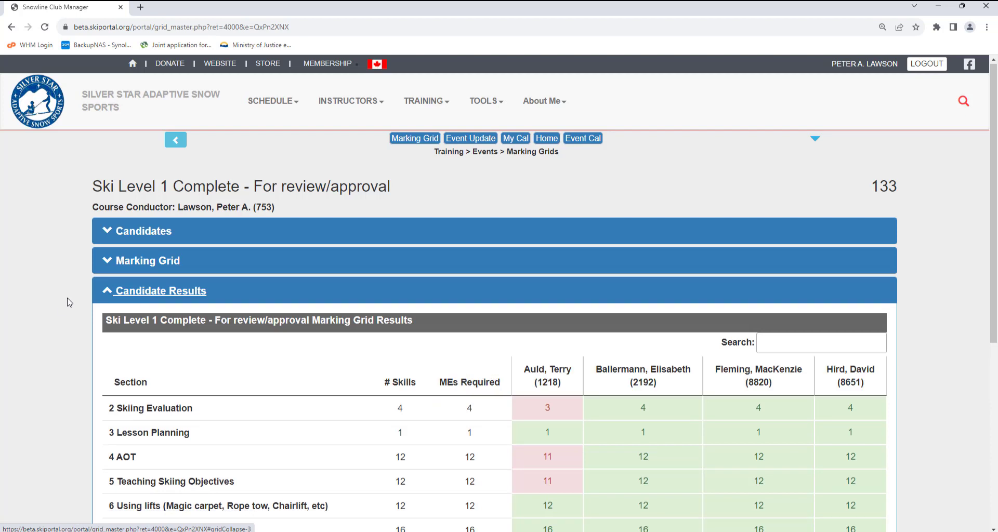
scroll(69, 302, down, 2)
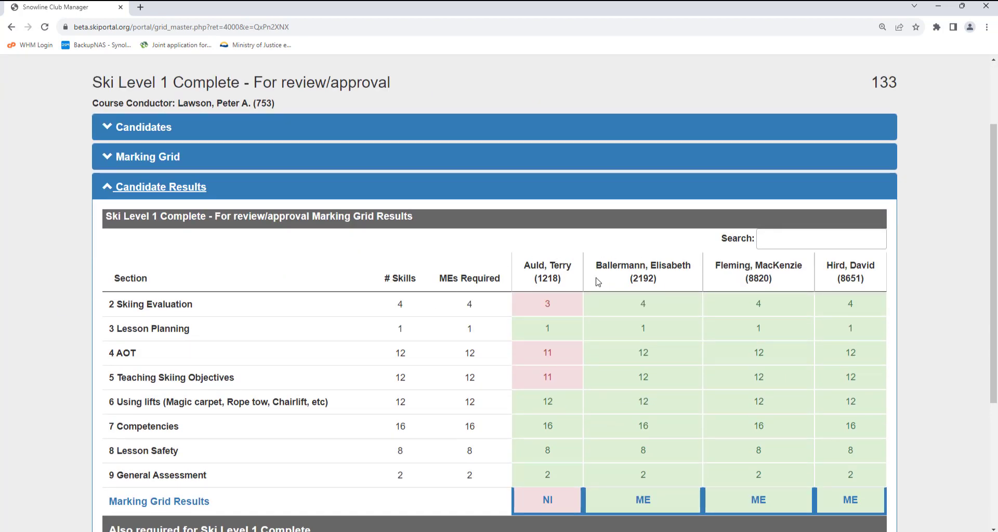
scroll(451, 263, down, 2)
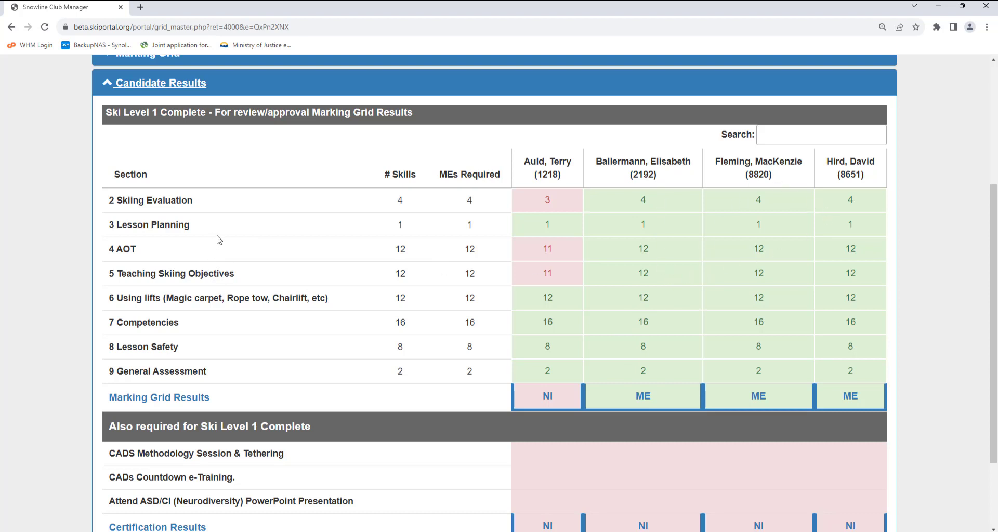
scroll(218, 240, down, 2)
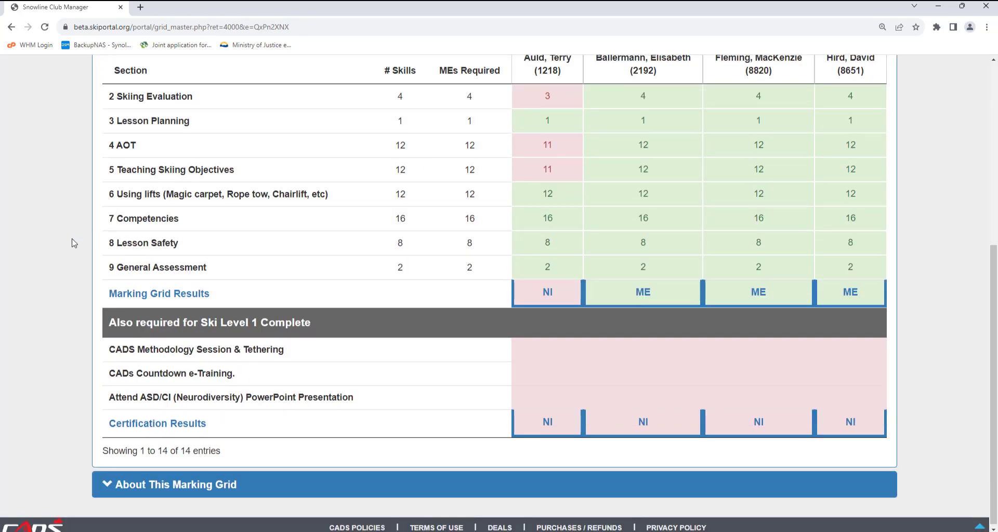
scroll(83, 238, up, 2)
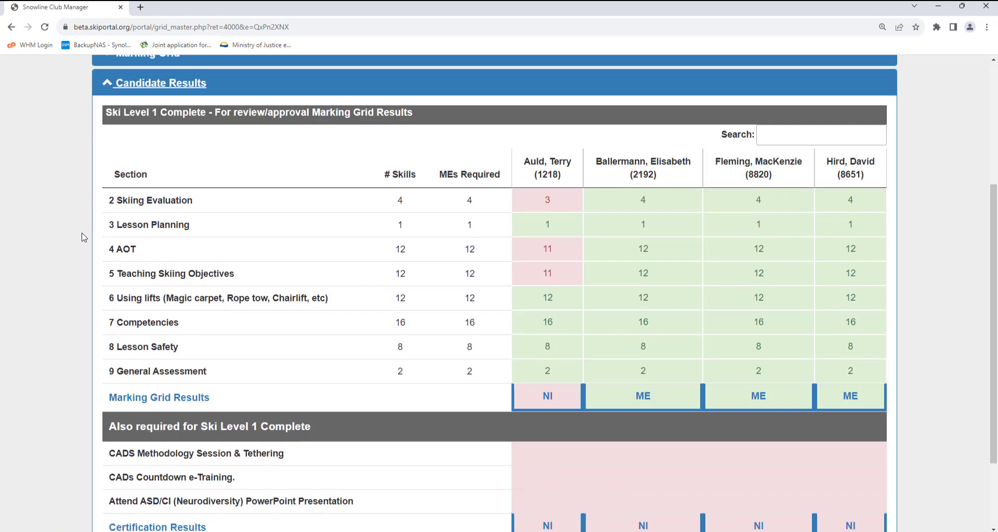
scroll(83, 238, down, 2)
scroll(81, 236, up, 2)
scroll(82, 285, down, 2)
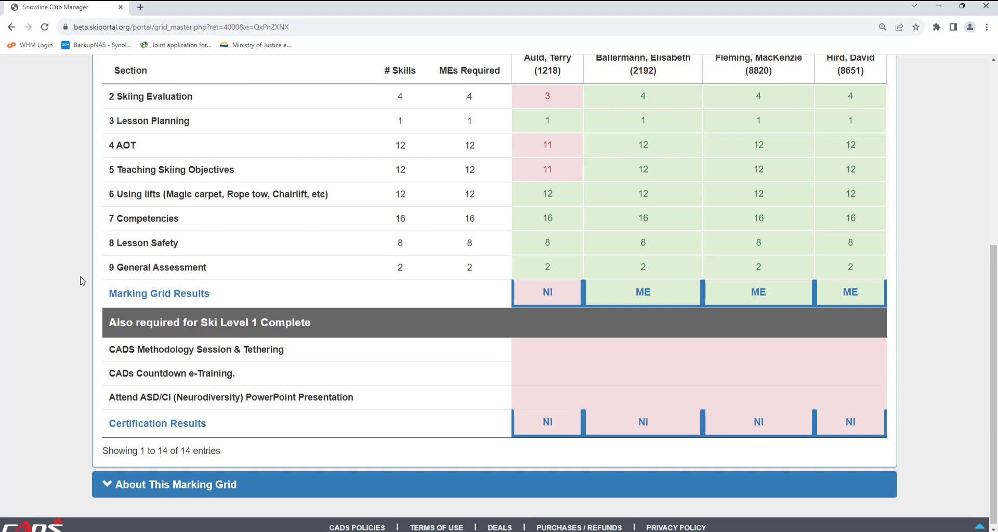
scroll(80, 281, up, 2)
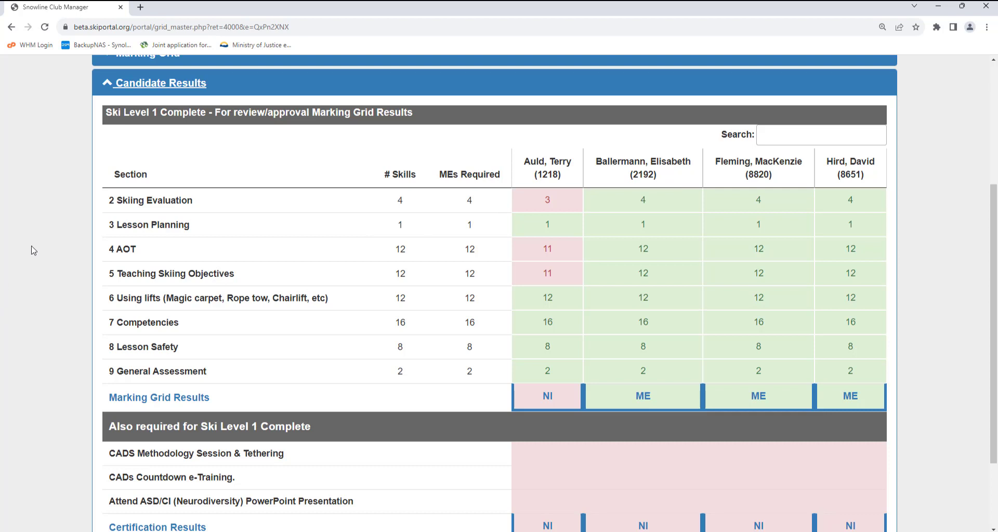
scroll(31, 256, down, 2)
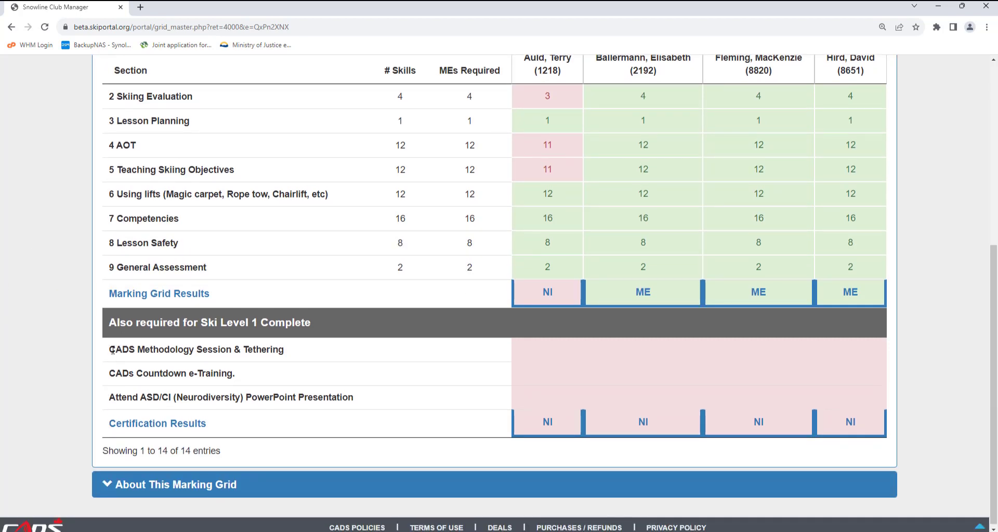
- Review the additional requirements listed under Also required for Ski Level 1 Complete, and collapse Candidate Results
drag(137, 350, 202, 374)
drag(148, 398, 189, 398)
click(73, 368)
scroll(277, 369, up, 6)
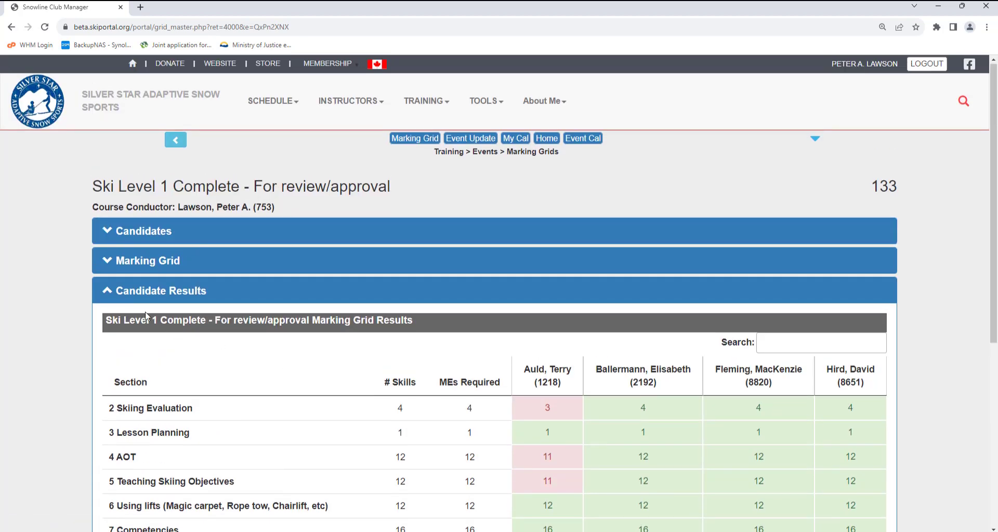
click(141, 293)
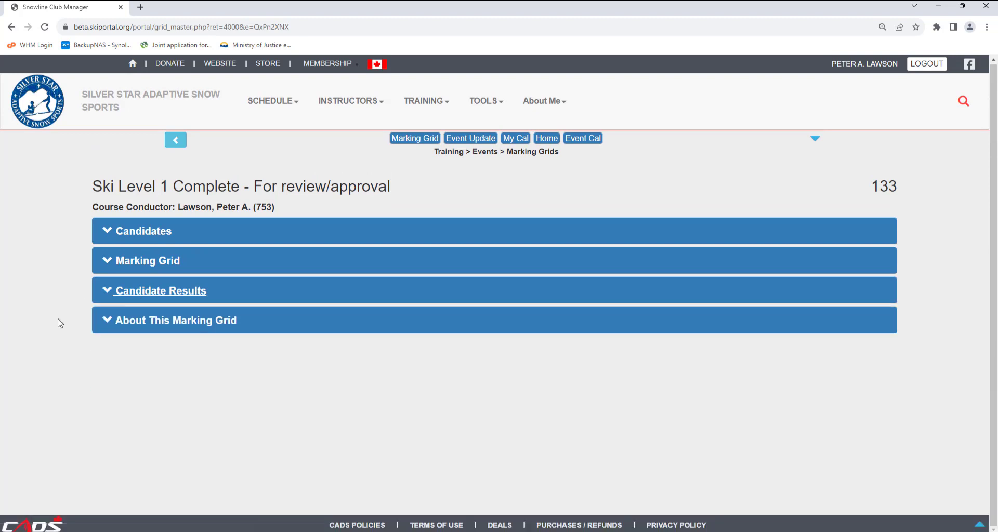
- Review the event, certification and start-over details in About This Marking Grid, and collapse the section
click(134, 323)
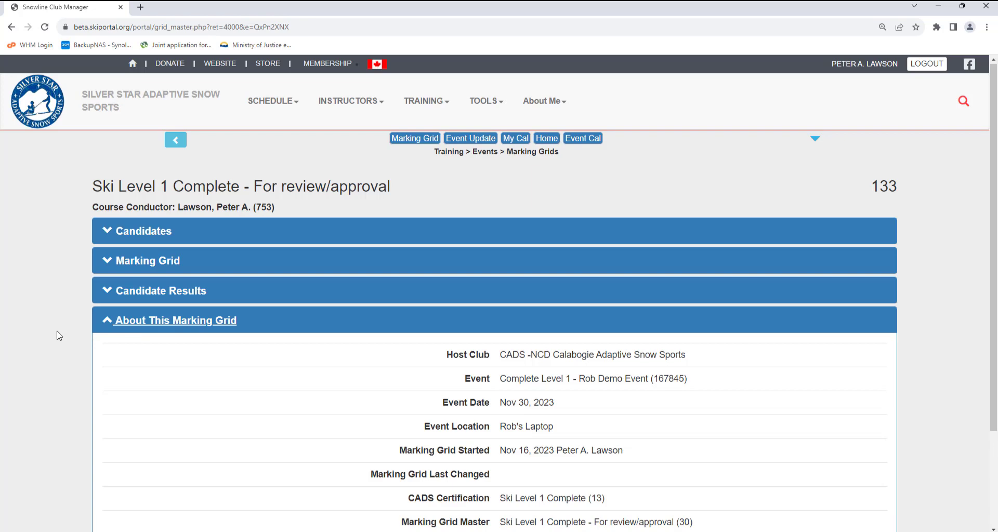
scroll(59, 335, down, 3)
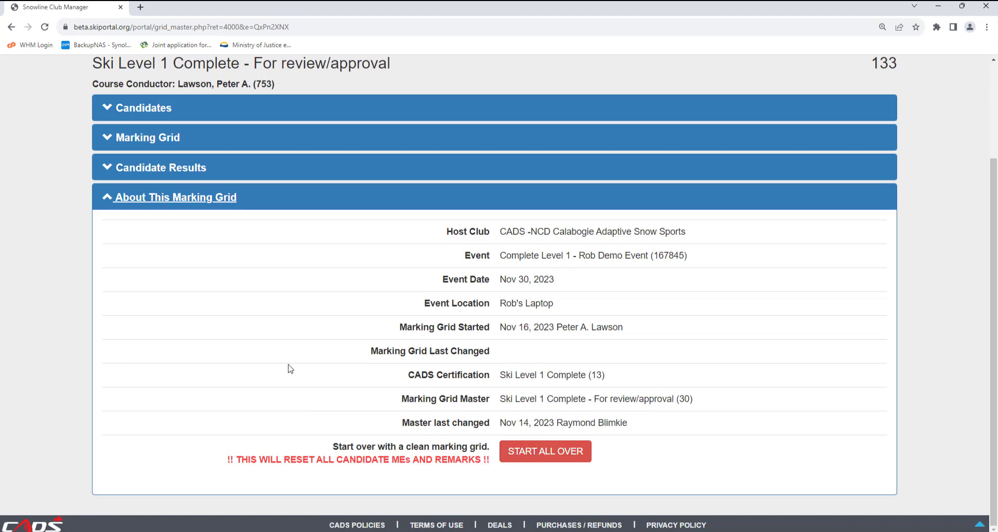
click(134, 200)
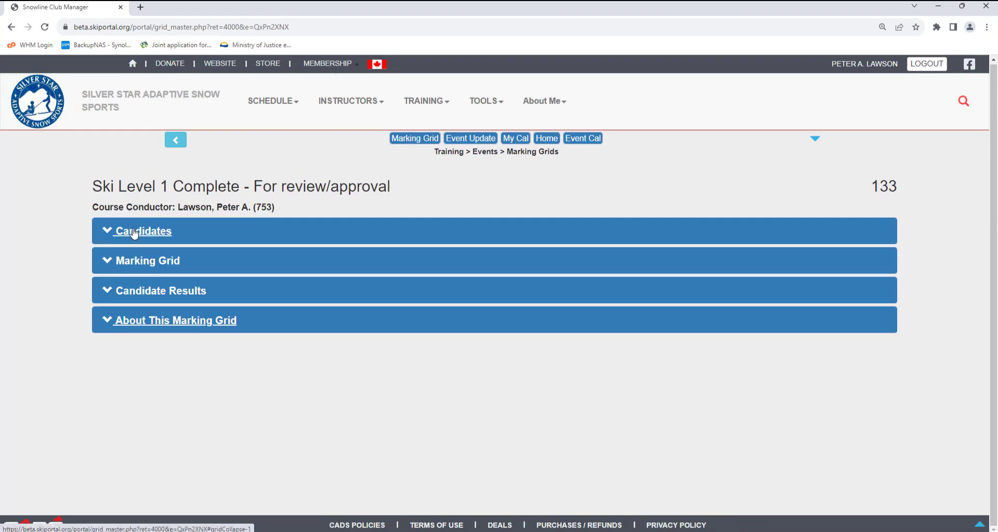
- Expand the Candidates list and review each candidate's Skills ME'd, Paid and Locked status
click(134, 232)
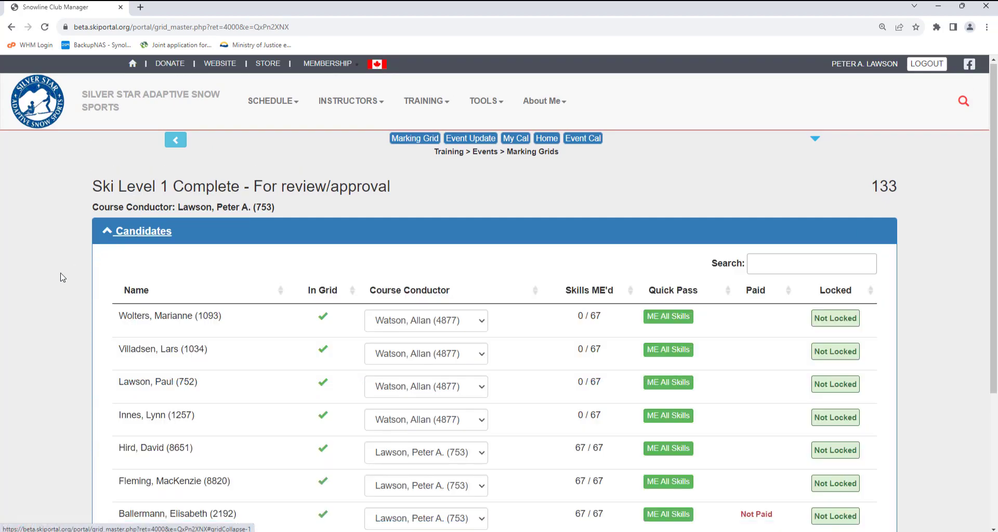
scroll(33, 276, down, 2)
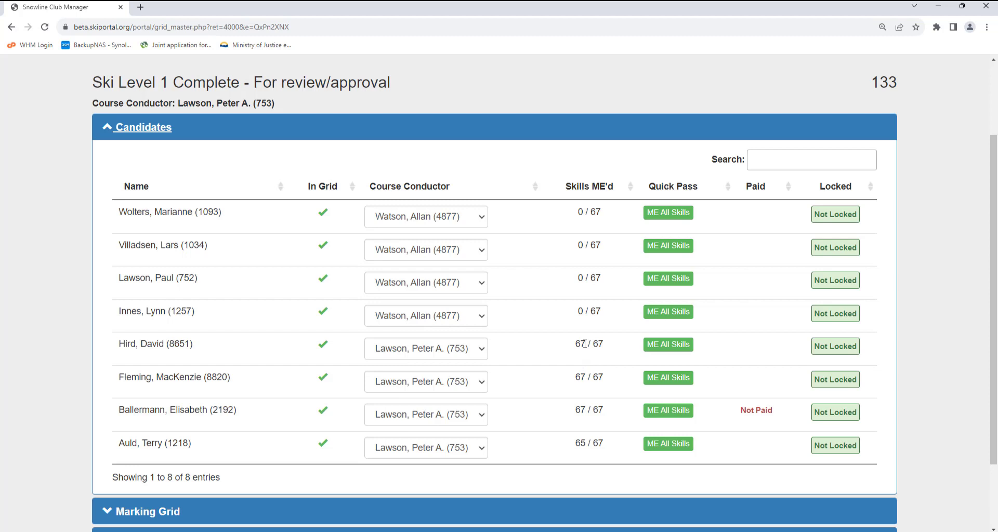
scroll(584, 345, up, 2)
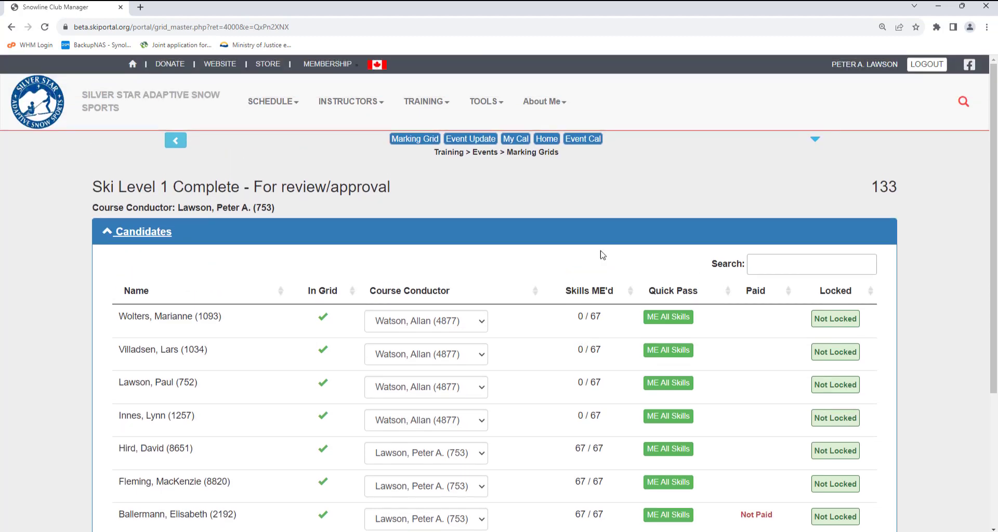
click(547, 105)
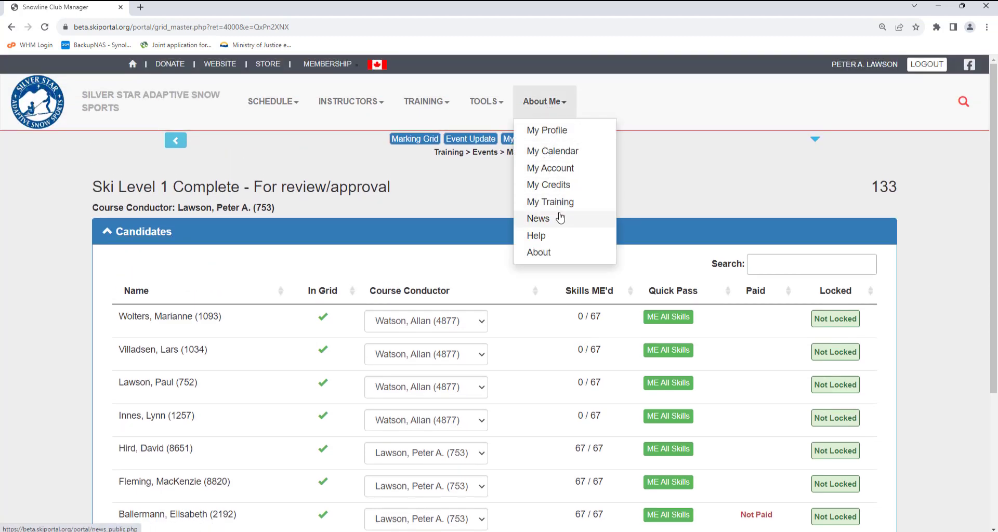
click(589, 97)
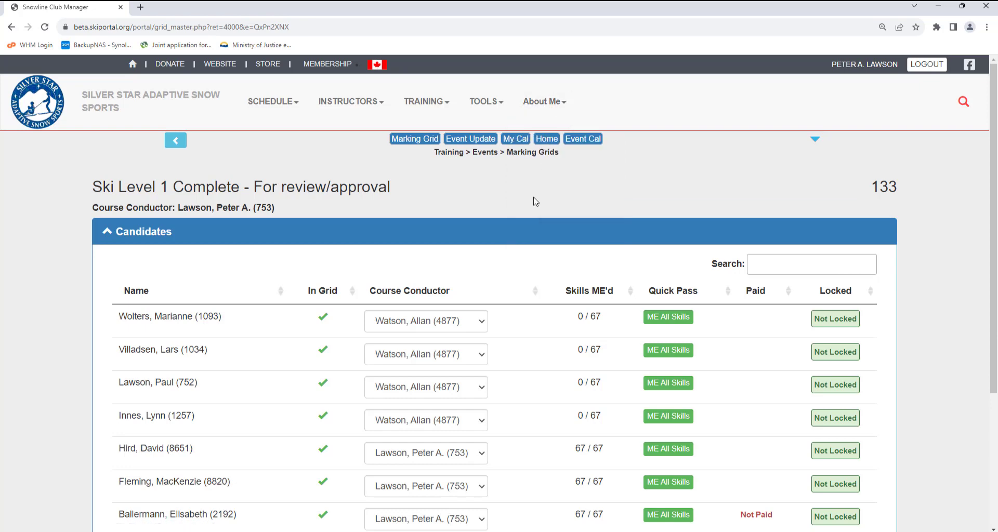
- Lock the fifth candidate in the Candidates list and unlock the same candidate again
scroll(521, 208, down, 2)
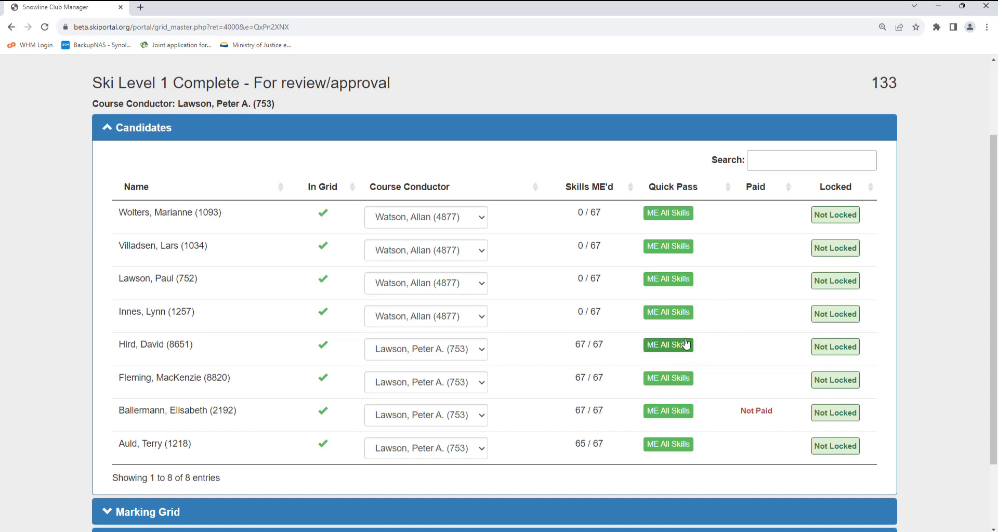
click(835, 352)
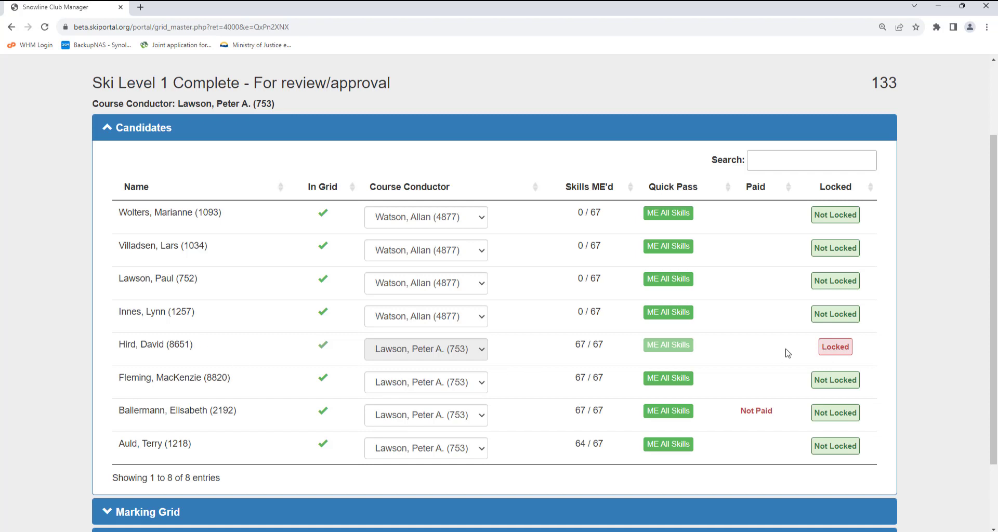
click(838, 349)
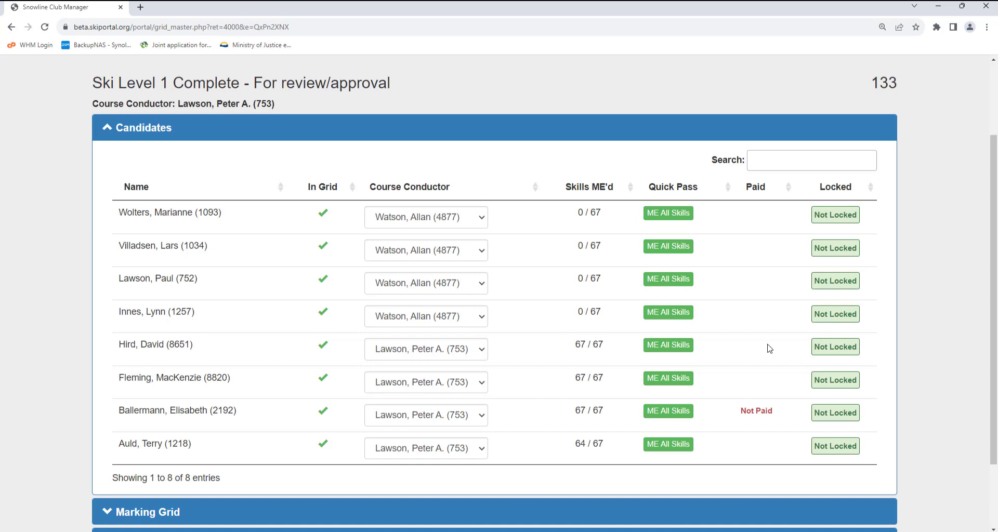
- Reopen the Marking Grid, open the first candidate's printable marking grid, and check its Candidate field
scroll(746, 353, down, 3)
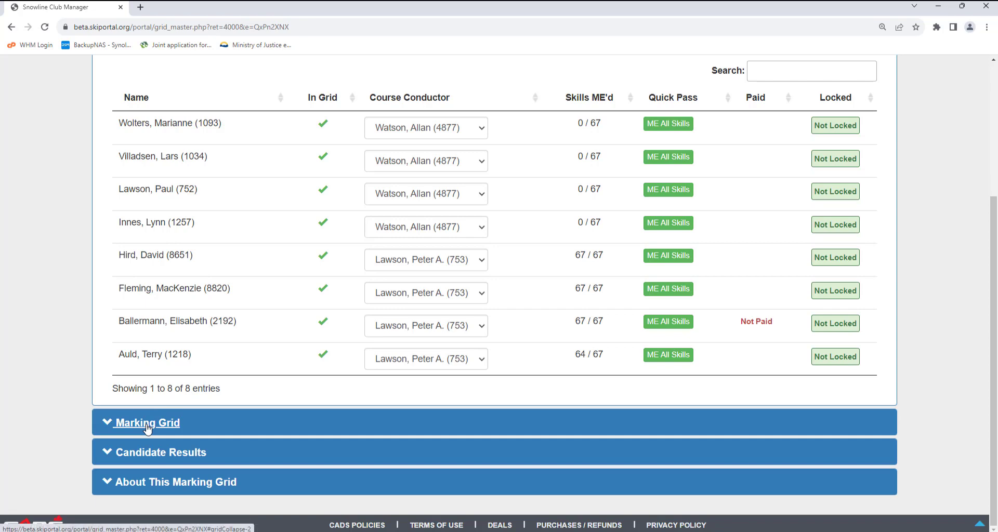
click(148, 425)
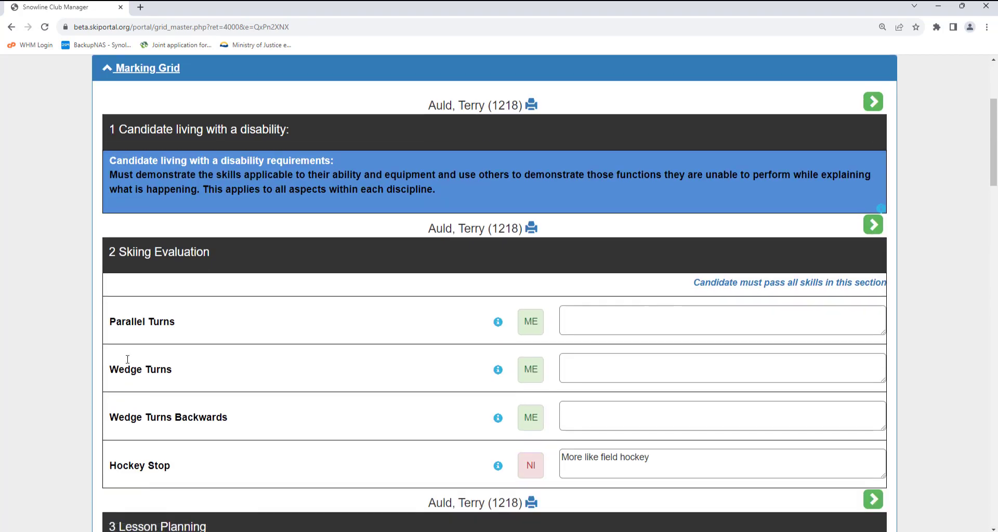
click(531, 230)
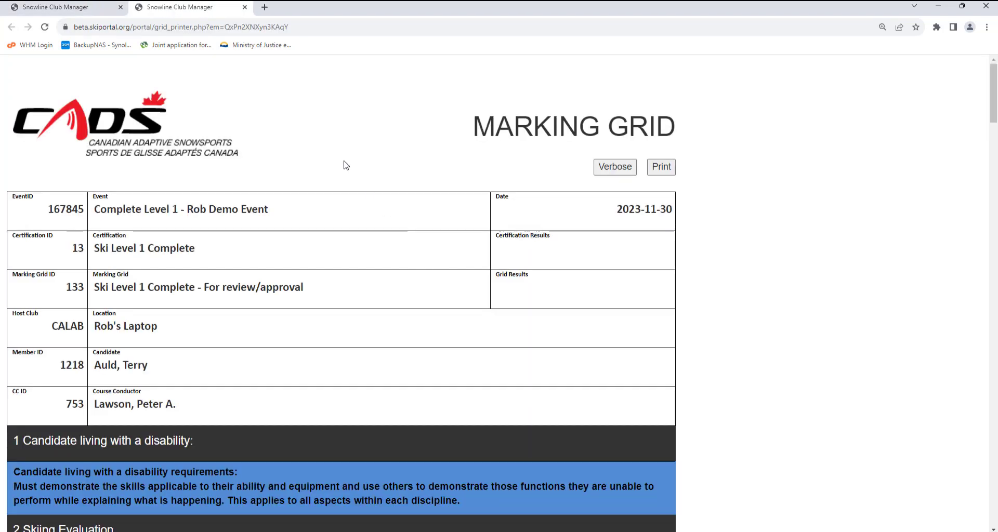
double_click(124, 365)
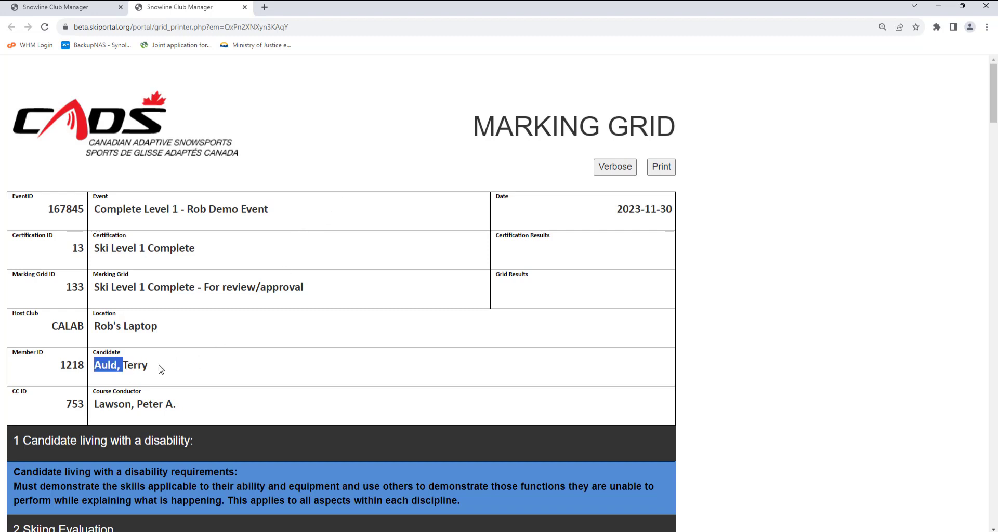
- Review the marks and comments for Skiing Evaluation, Lesson Planning and AOT in the candidate's condensed printable marking grid
click(215, 356)
scroll(248, 346, down, 6)
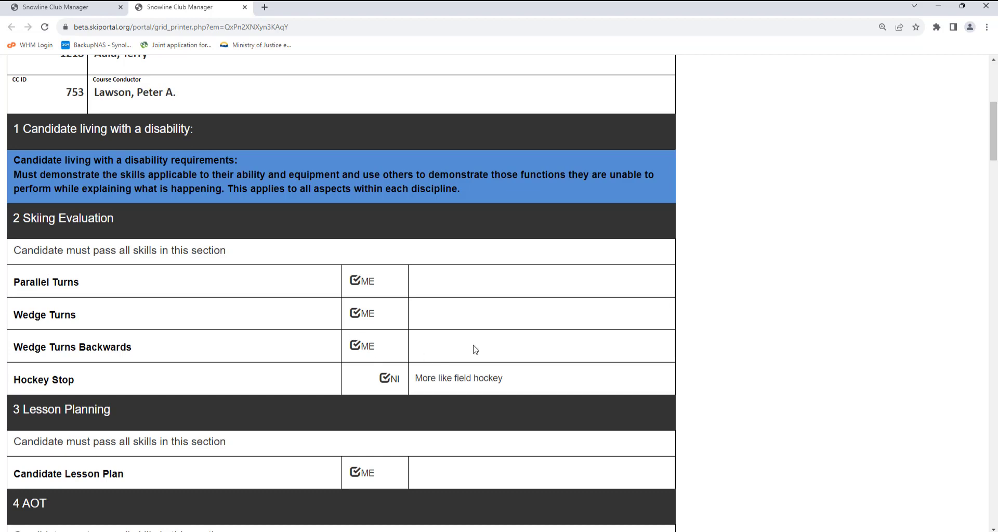
scroll(475, 350, down, 5)
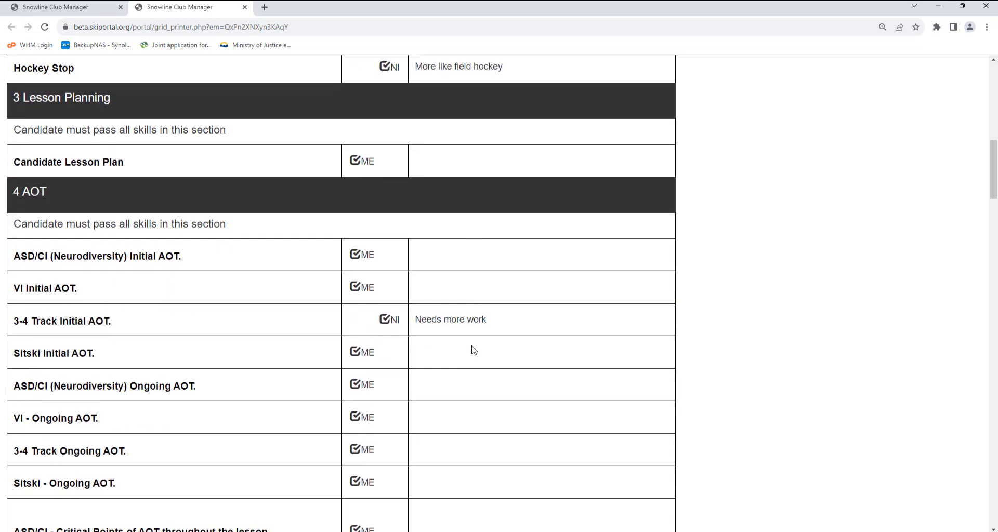
scroll(473, 350, up, 10)
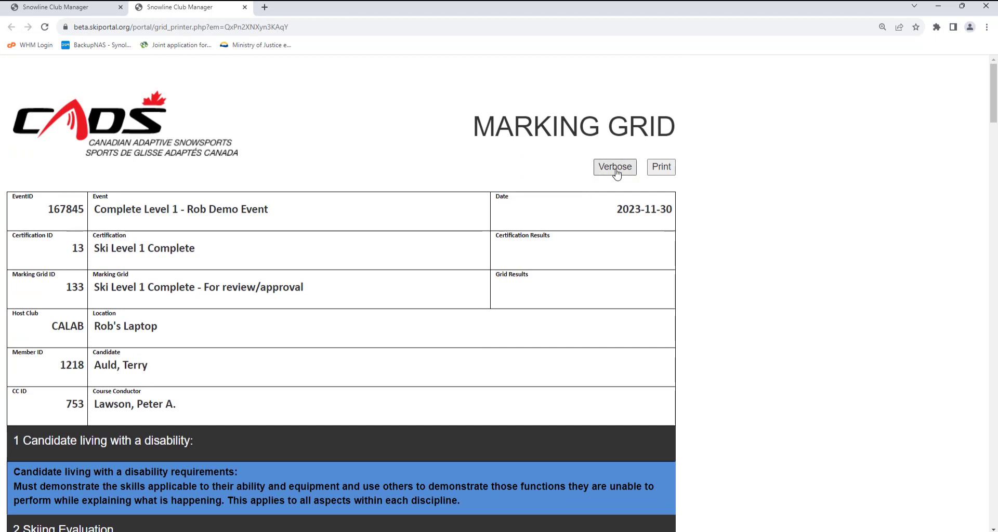
- Switch the printable grid to Verbose and examine the ME requirements for each Skiing Evaluation skill
click(616, 169)
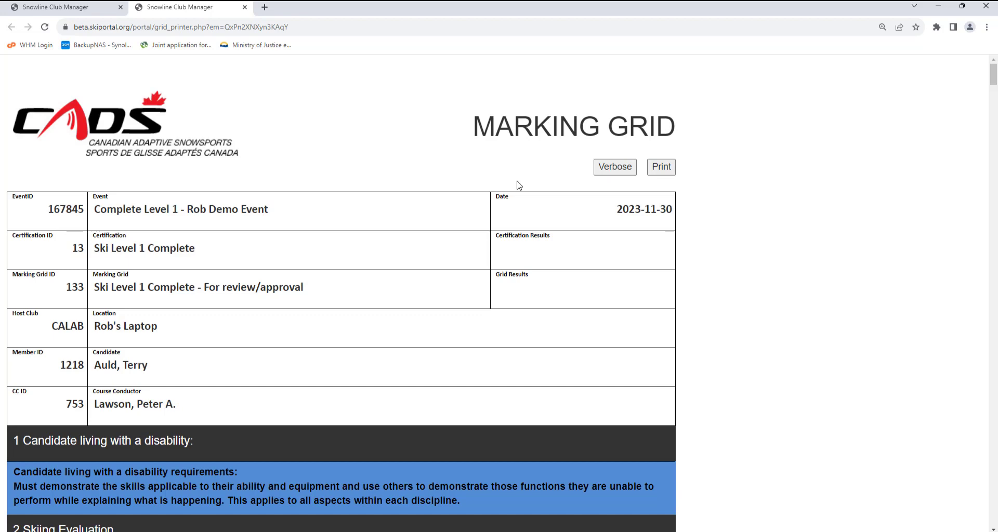
scroll(517, 187, down, 6)
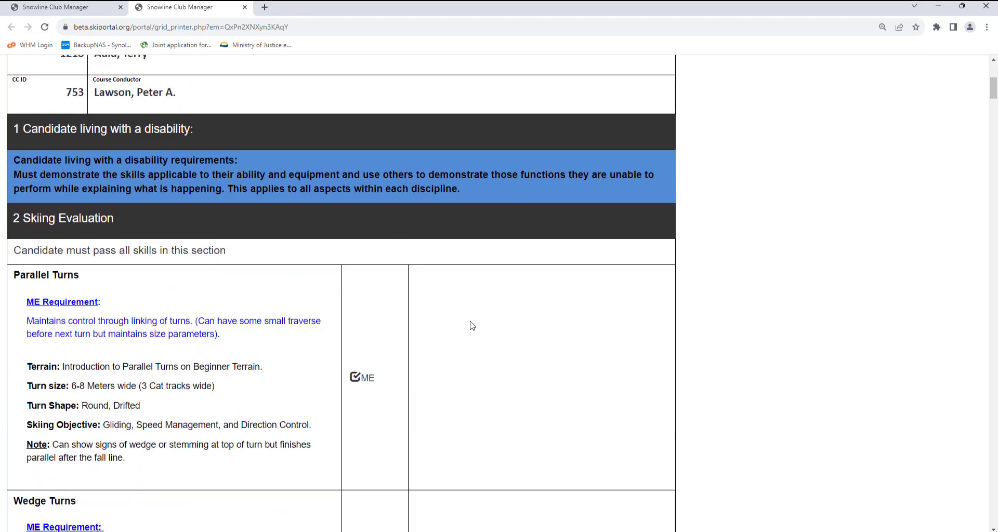
scroll(465, 332, down, 2)
scroll(464, 334, down, 2)
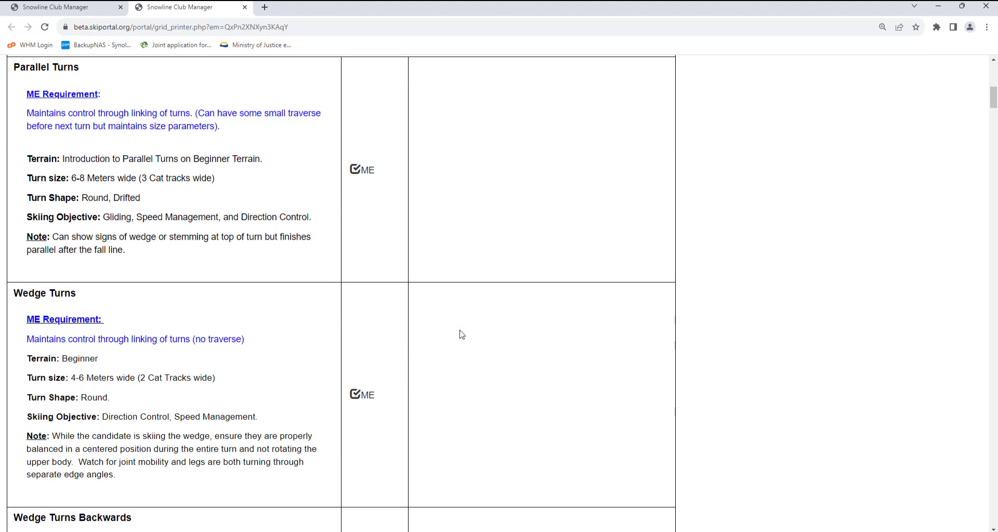
scroll(459, 331, down, 2)
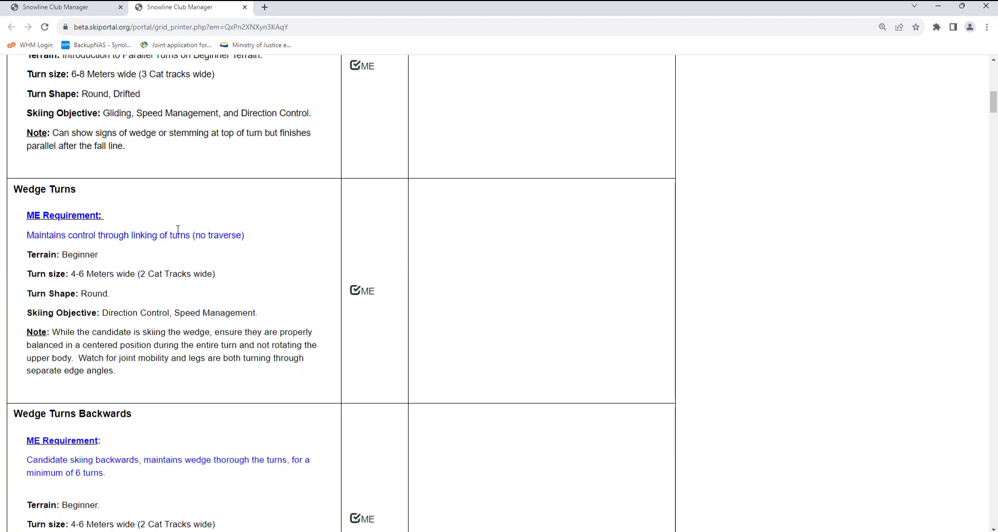
scroll(166, 263, down, 4)
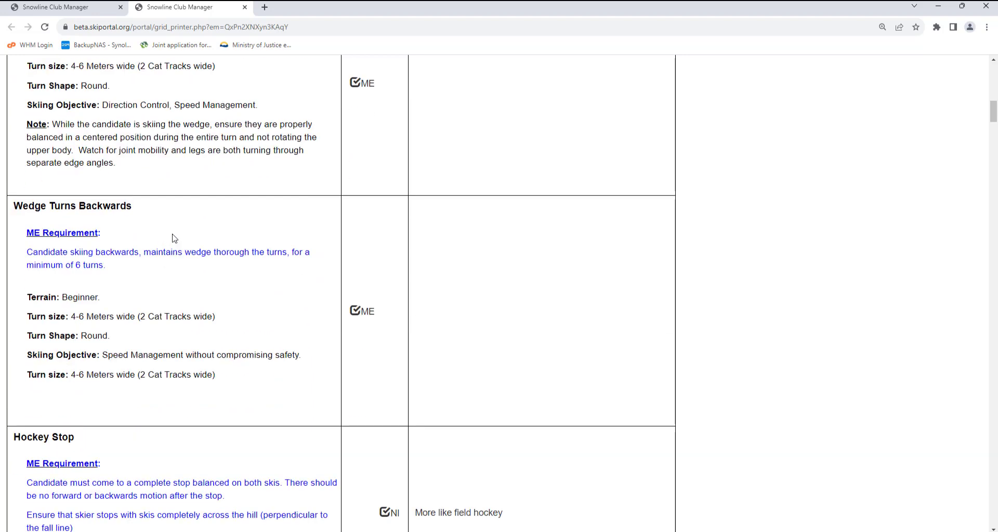
scroll(173, 239, down, 2)
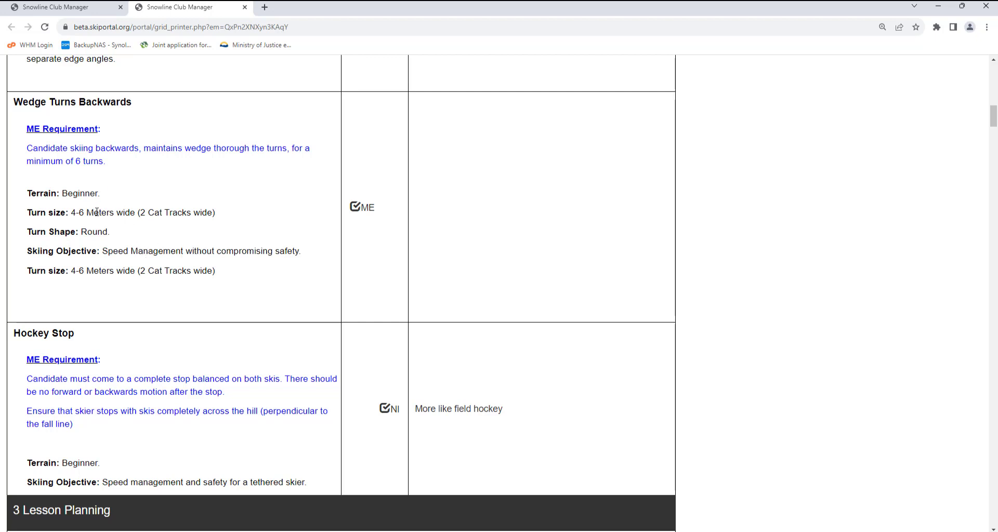
drag(98, 211, 145, 229)
click(163, 214)
- Review the verbose ME requirements and comments from Hockey Stop through the Initial AOT skills, and return to the grid's header
scroll(156, 240, down, 8)
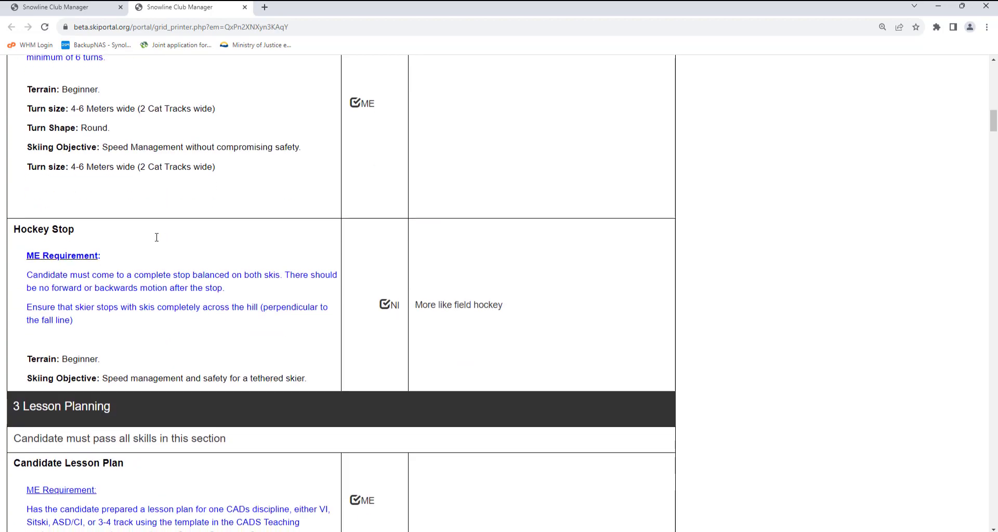
scroll(156, 245, down, 6)
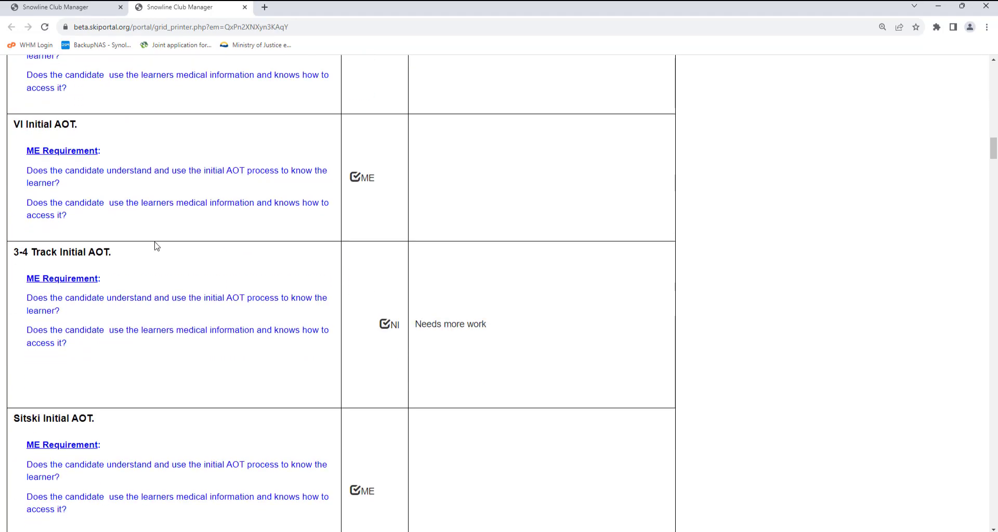
scroll(156, 246, up, 14)
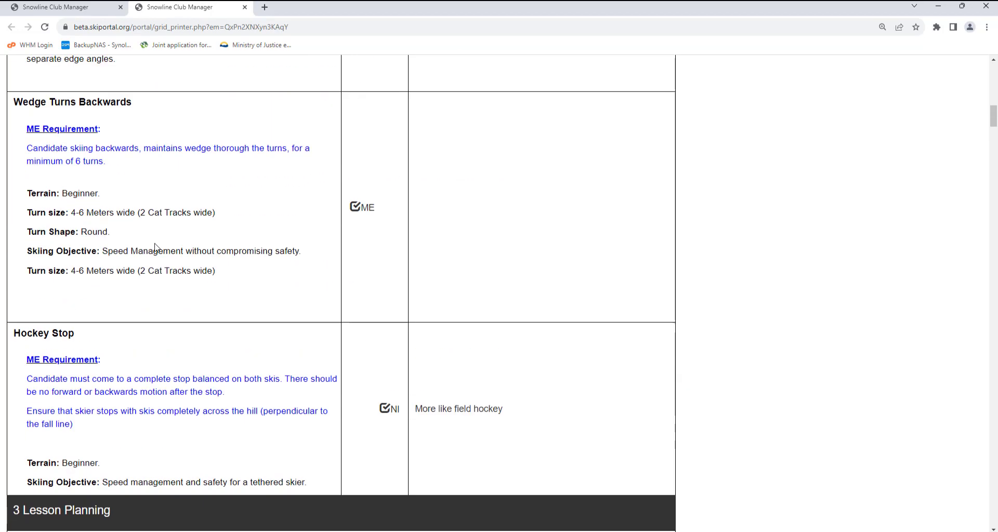
scroll(155, 245, up, 19)
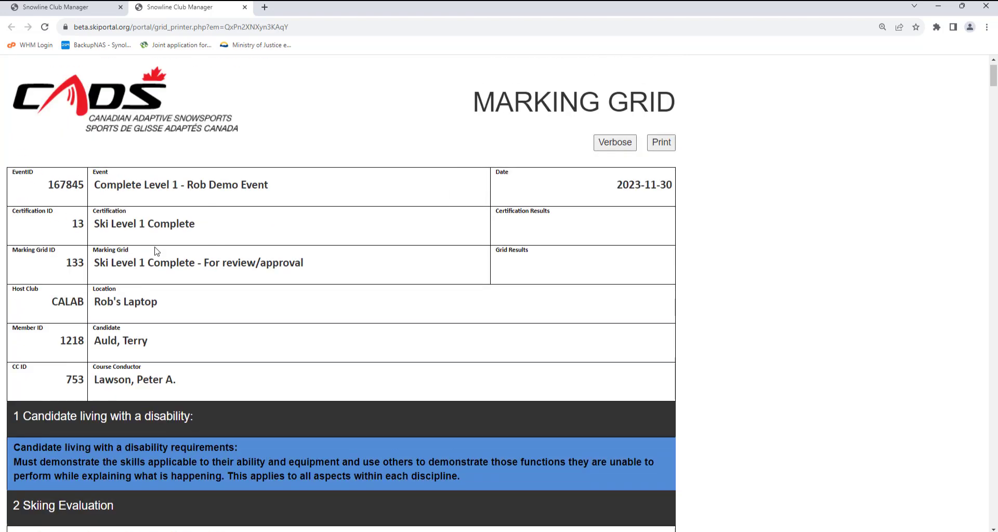
scroll(157, 251, up, 1)
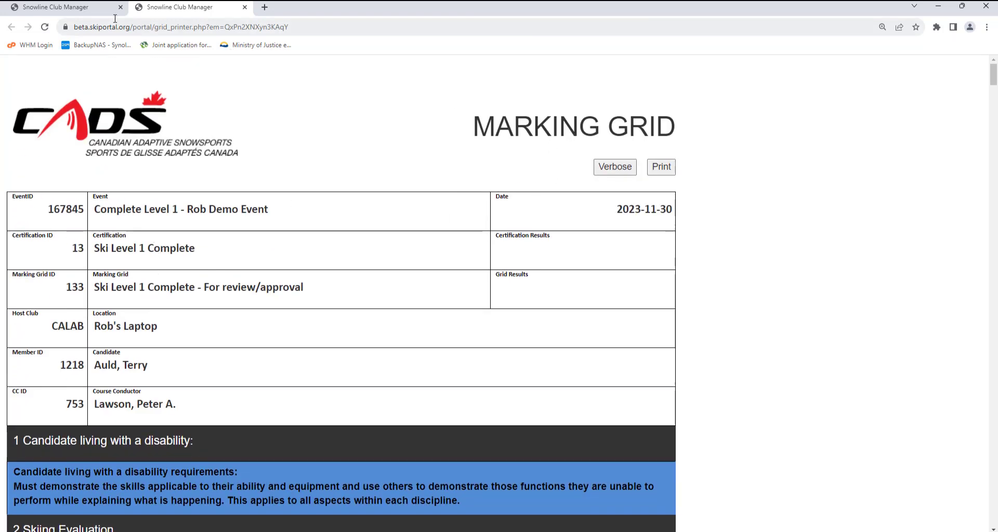
- Switch back to the interactive marking grid and return from it to the Complete Level 1 - Rob Demo Event page
click(100, 8)
scroll(75, 118, up, 4)
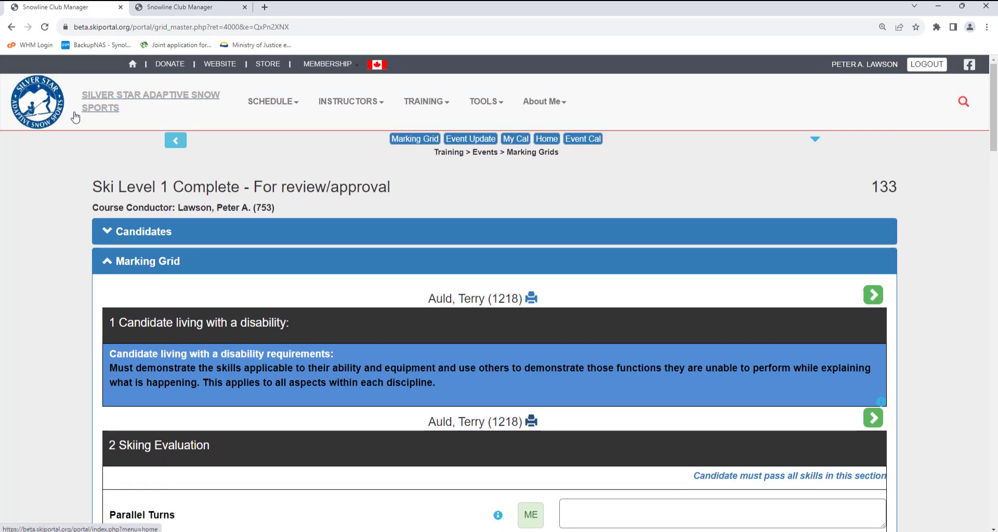
click(172, 143)
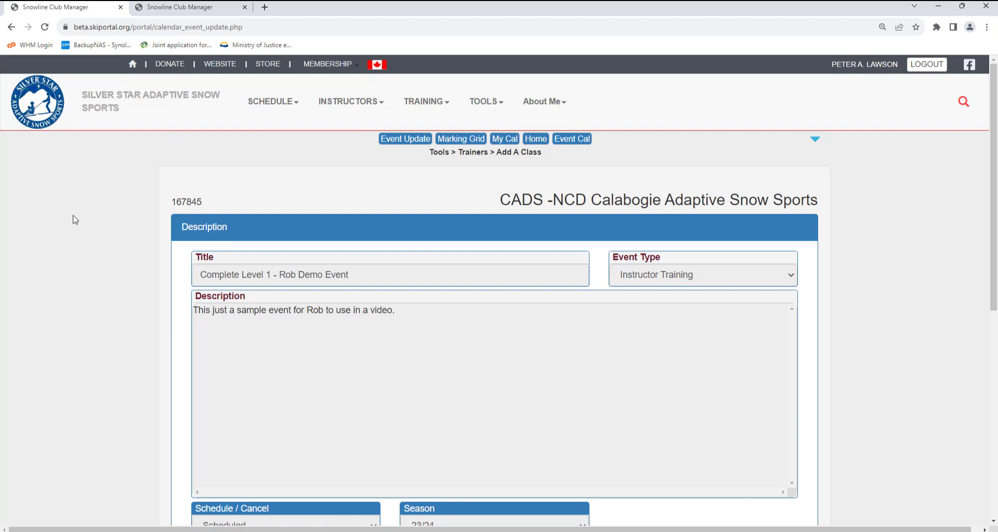